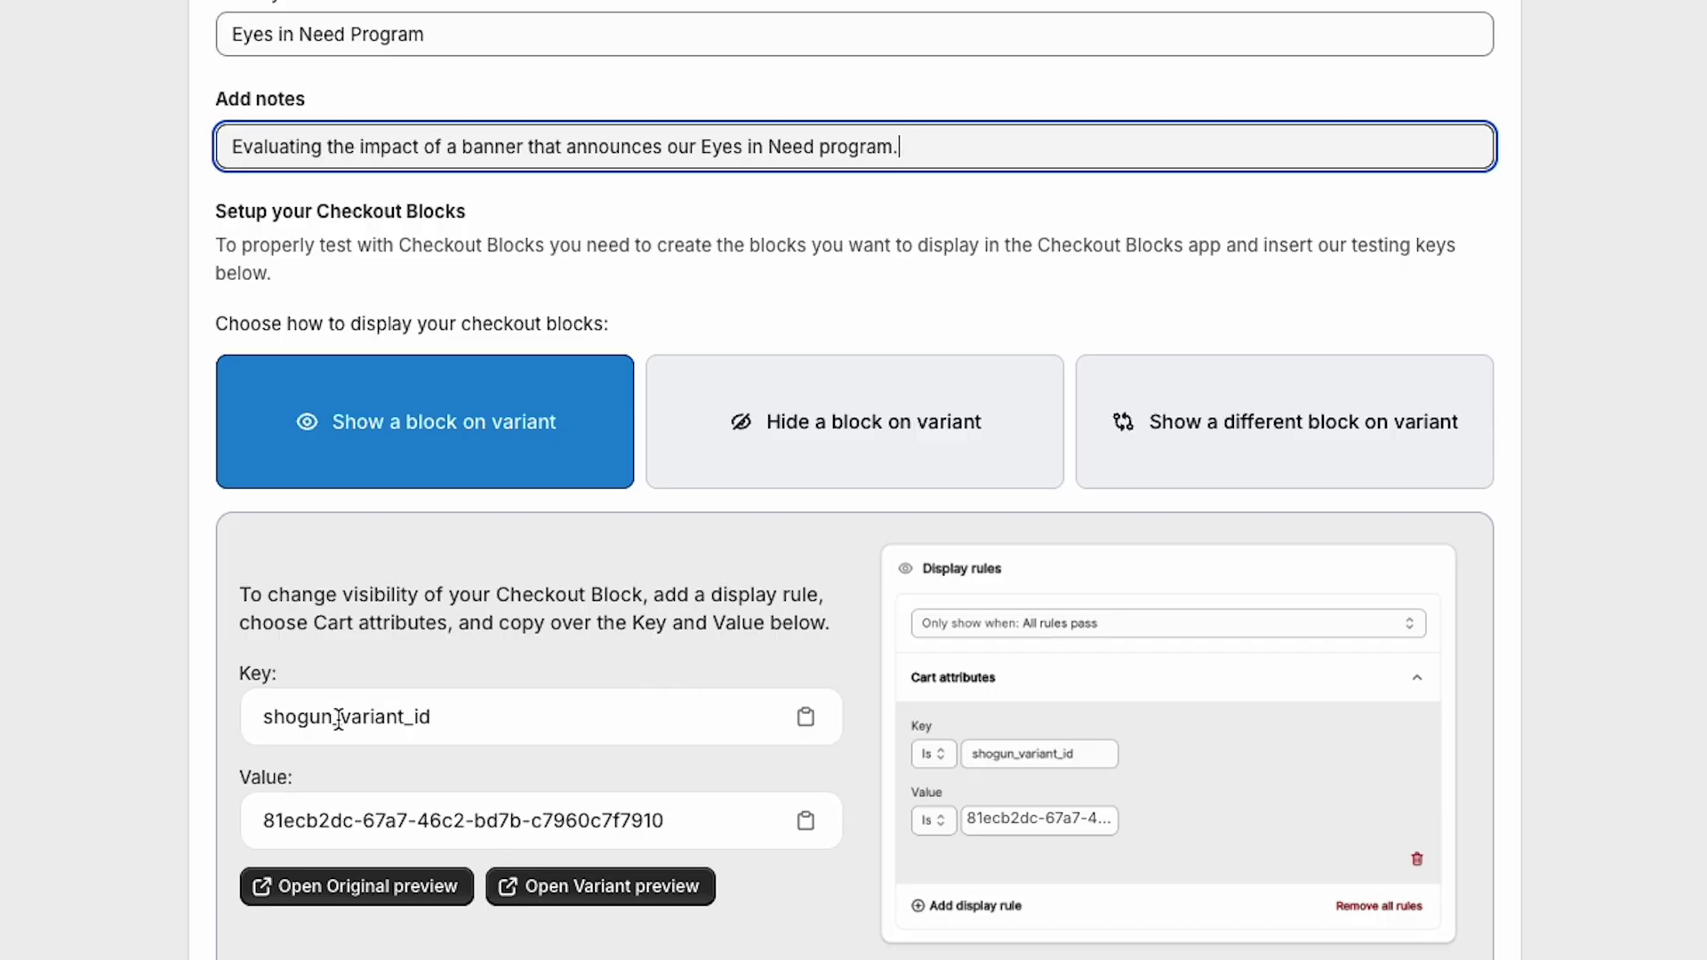
Step: Copy the shogun_variant_id key and the variant value from the checkout test setup
click(806, 719)
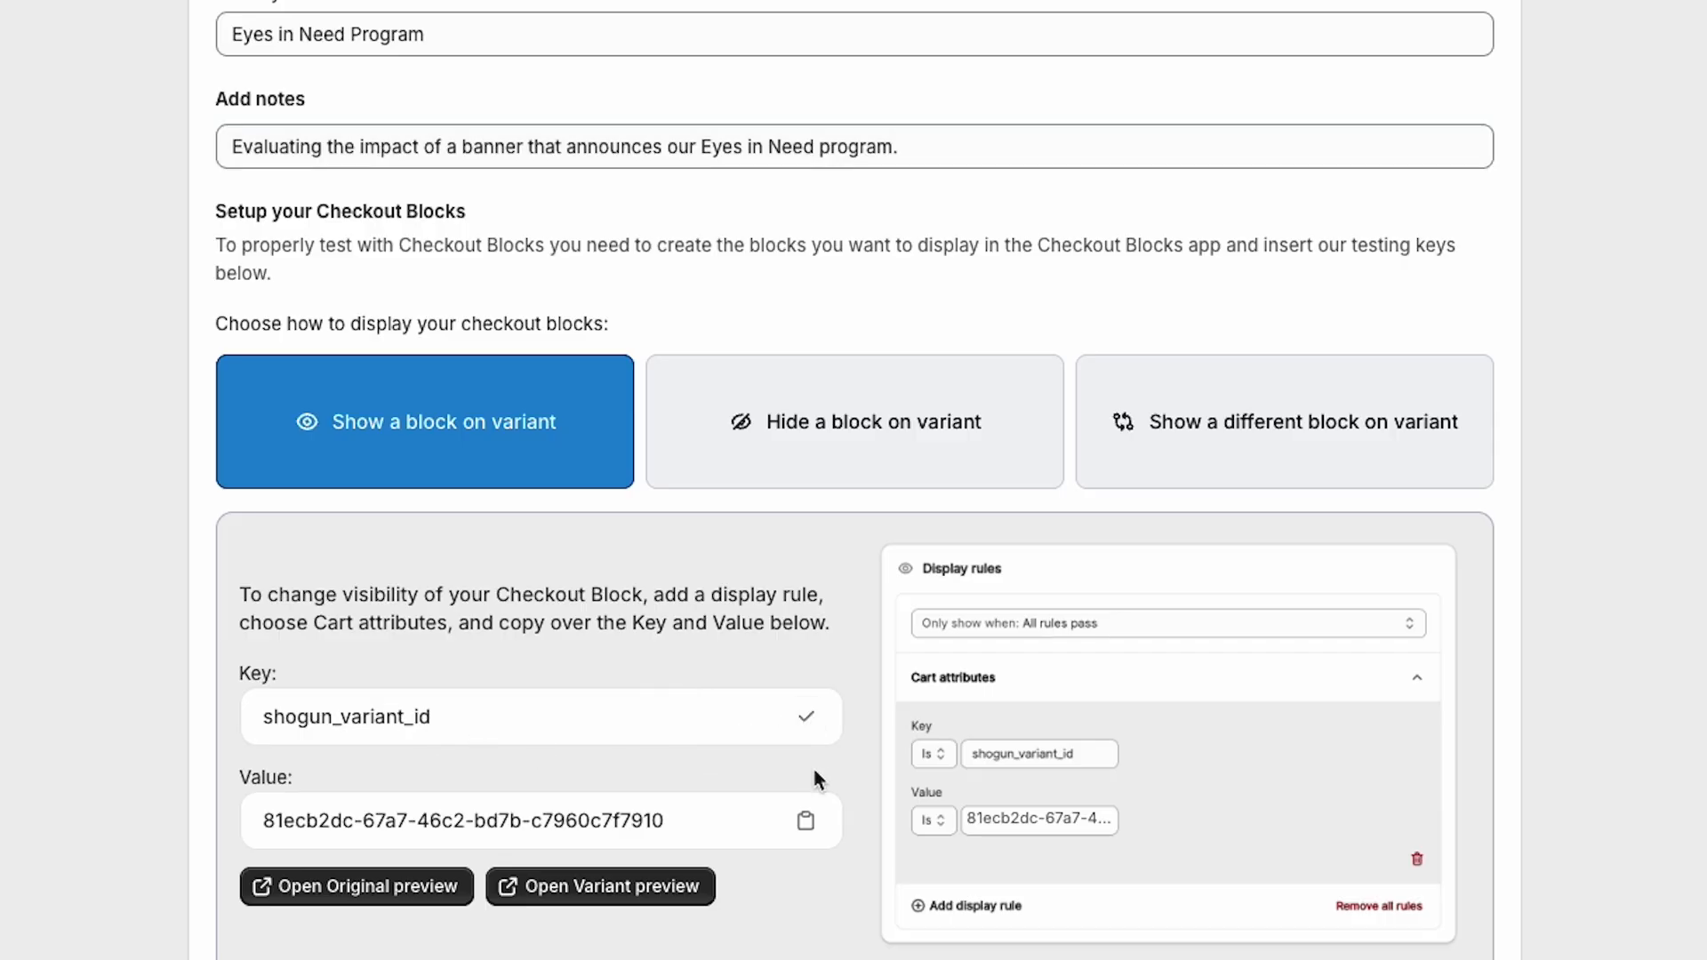
click(806, 821)
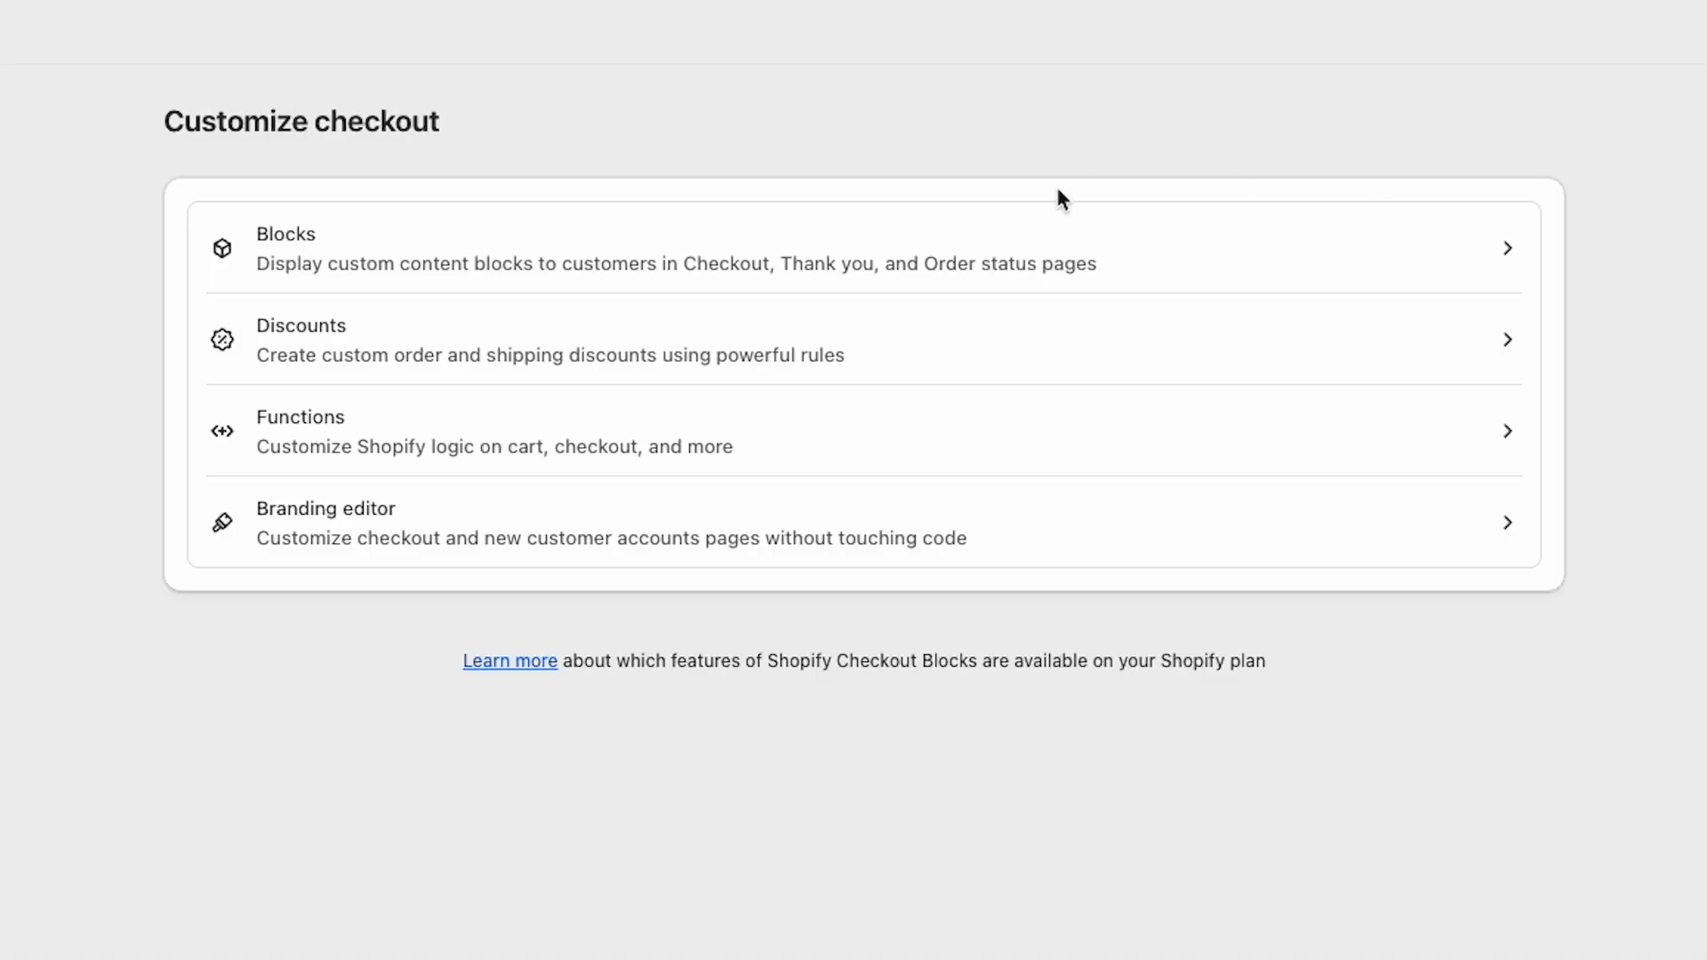
Step: Create a new Dynamic content block from the Checkout Blocks section
click(886, 280)
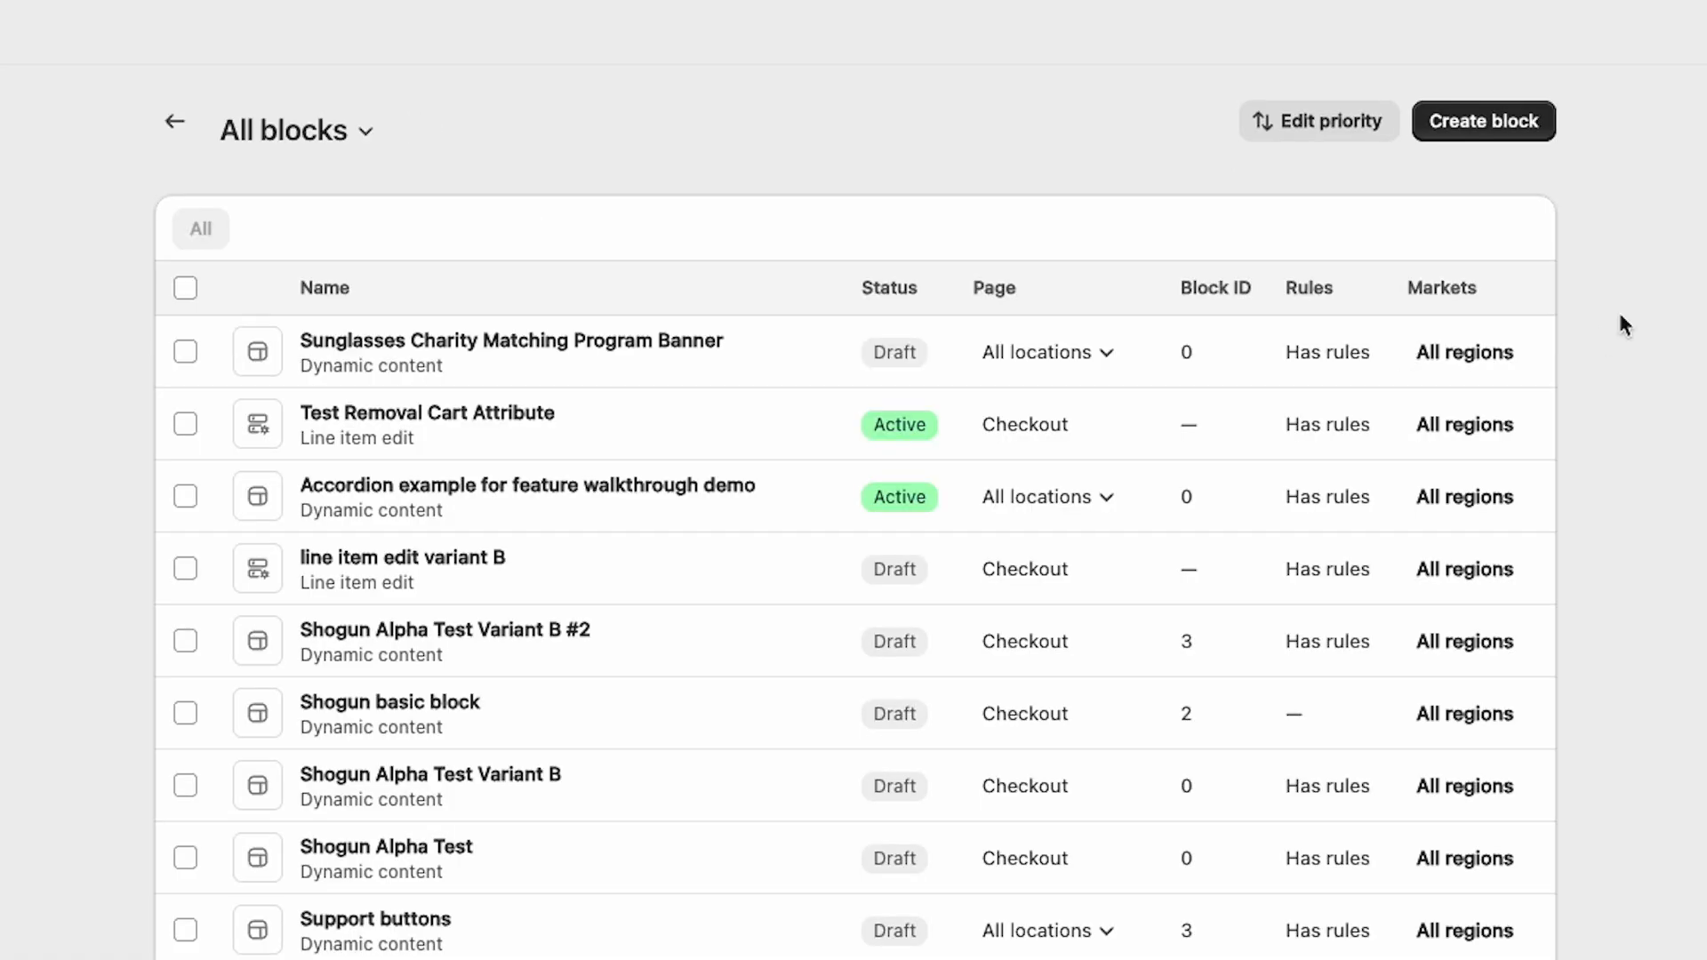
click(1483, 121)
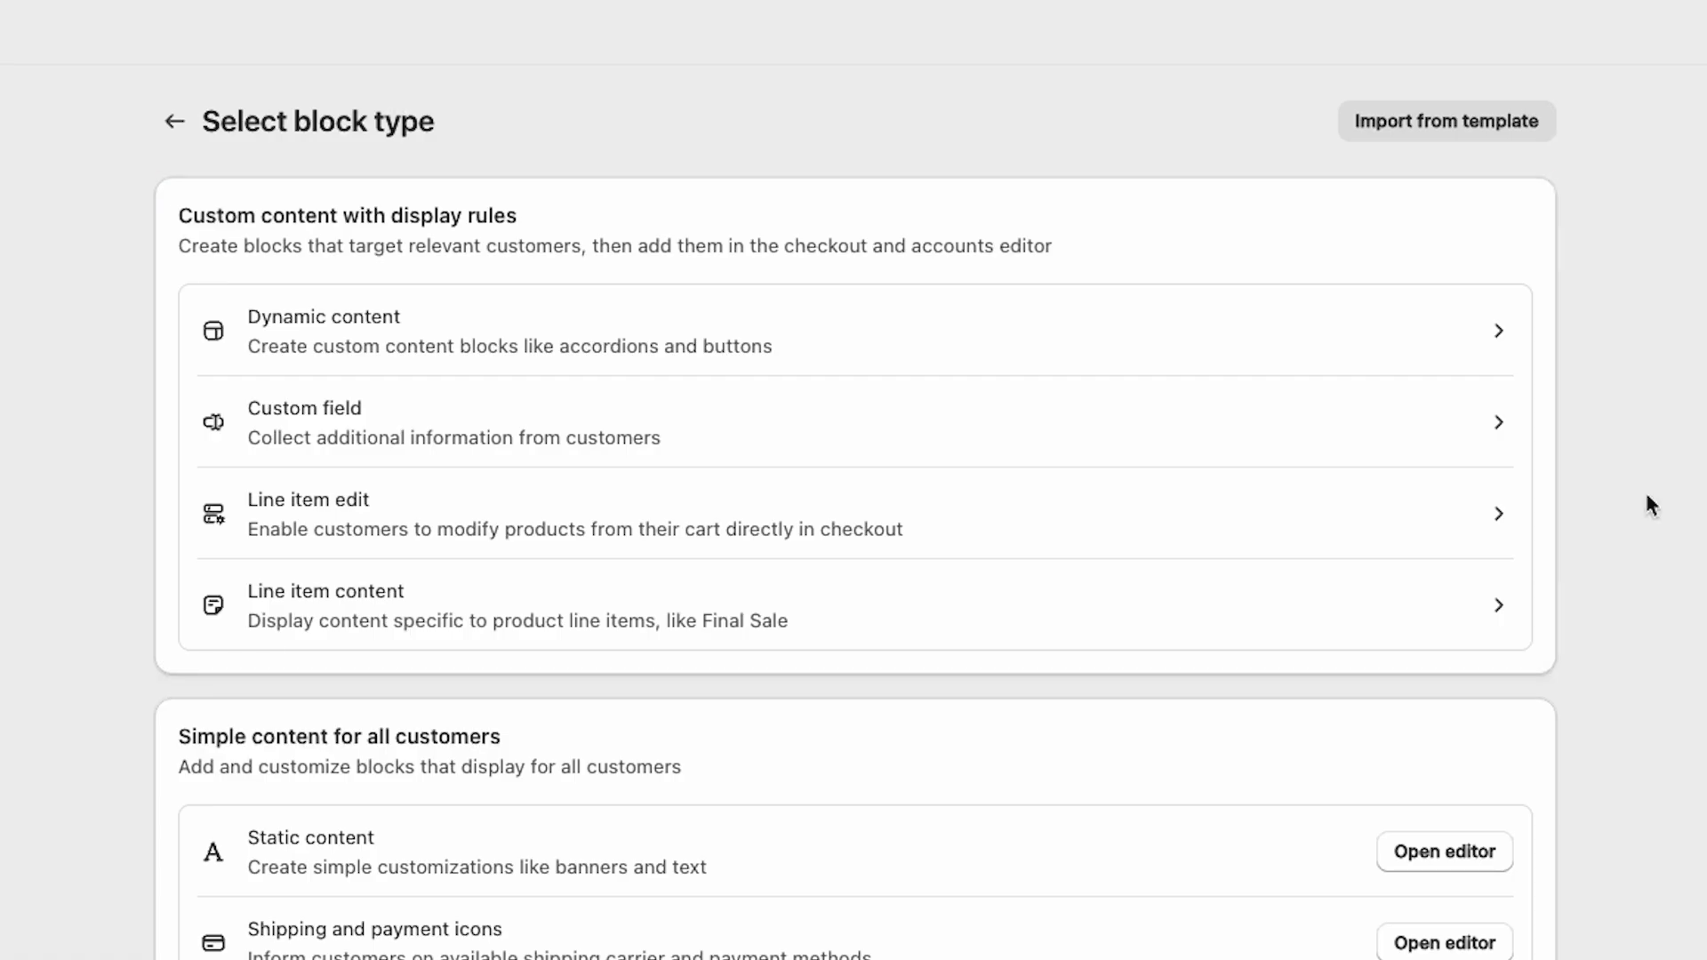
click(1101, 347)
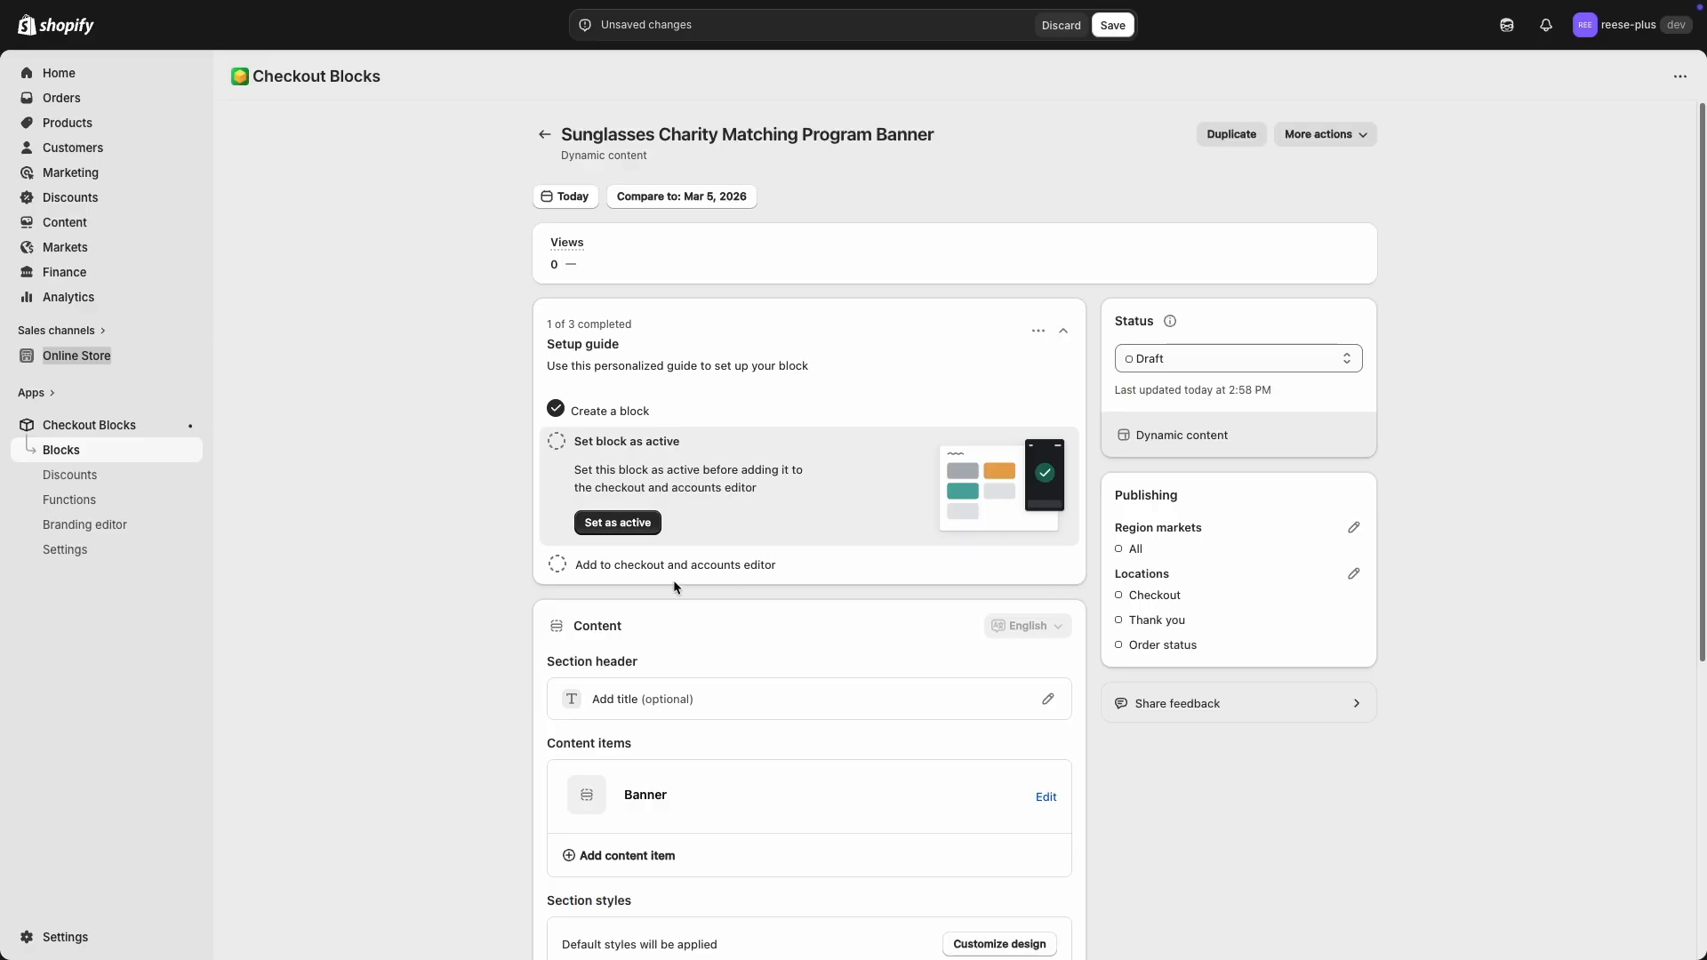
Step: Open the block's Banner content item and review its title, content and Info banner status before closing it
scroll(674, 580, down, 1)
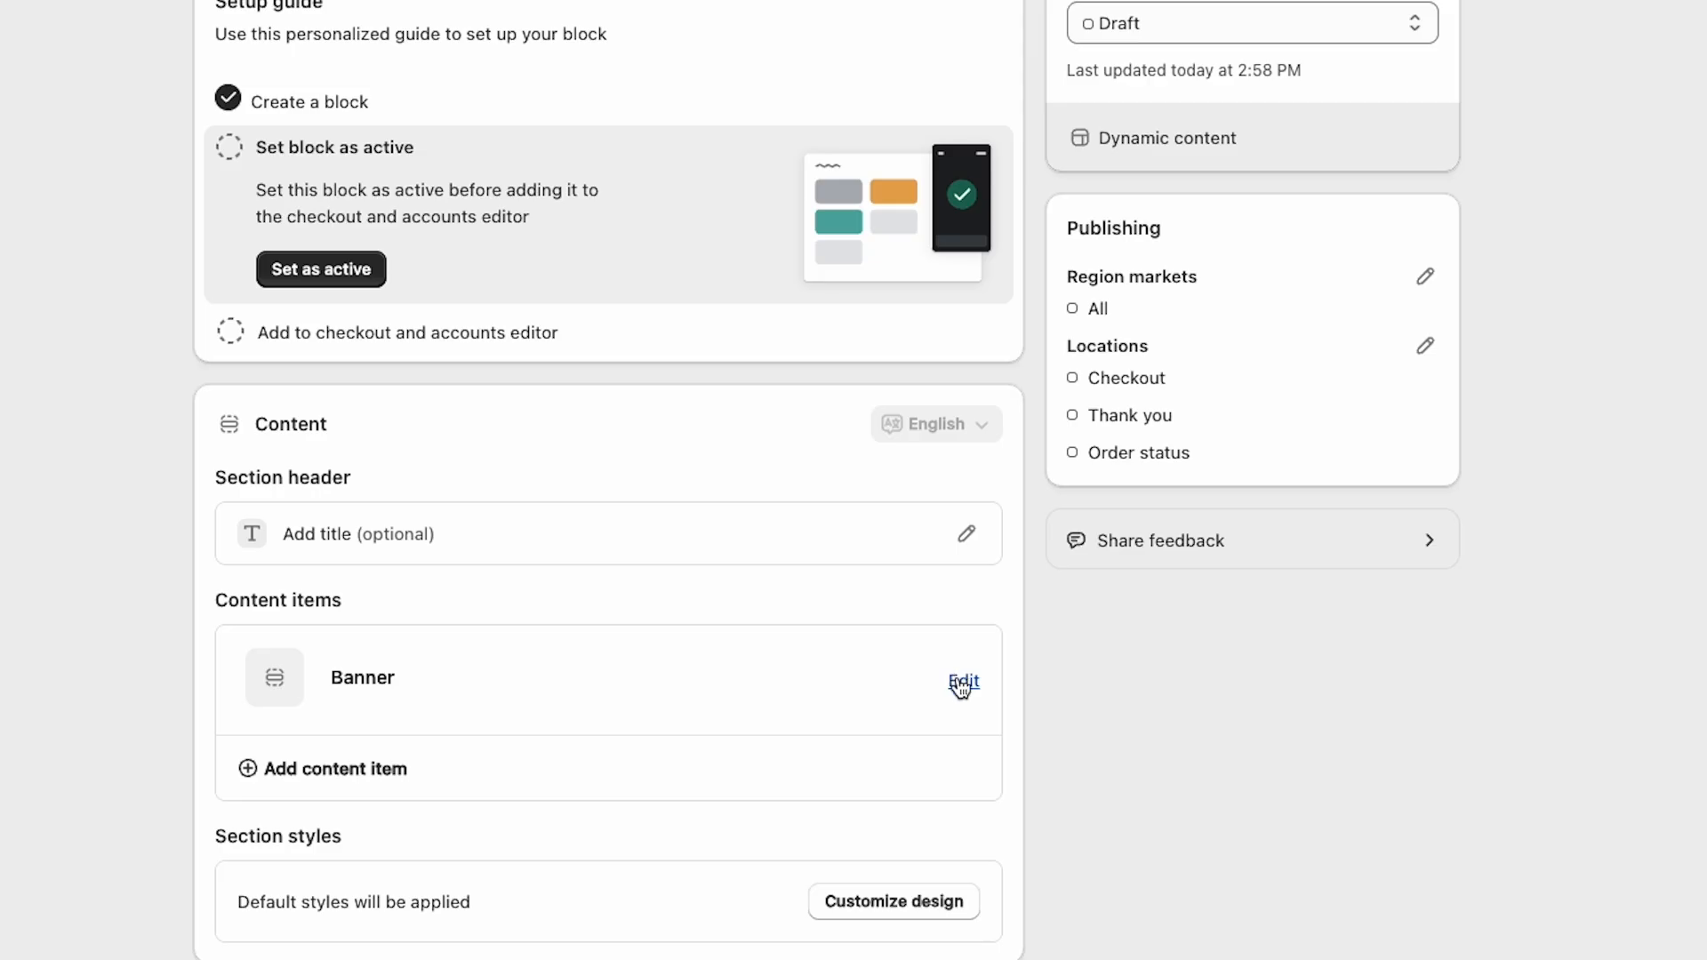
click(962, 683)
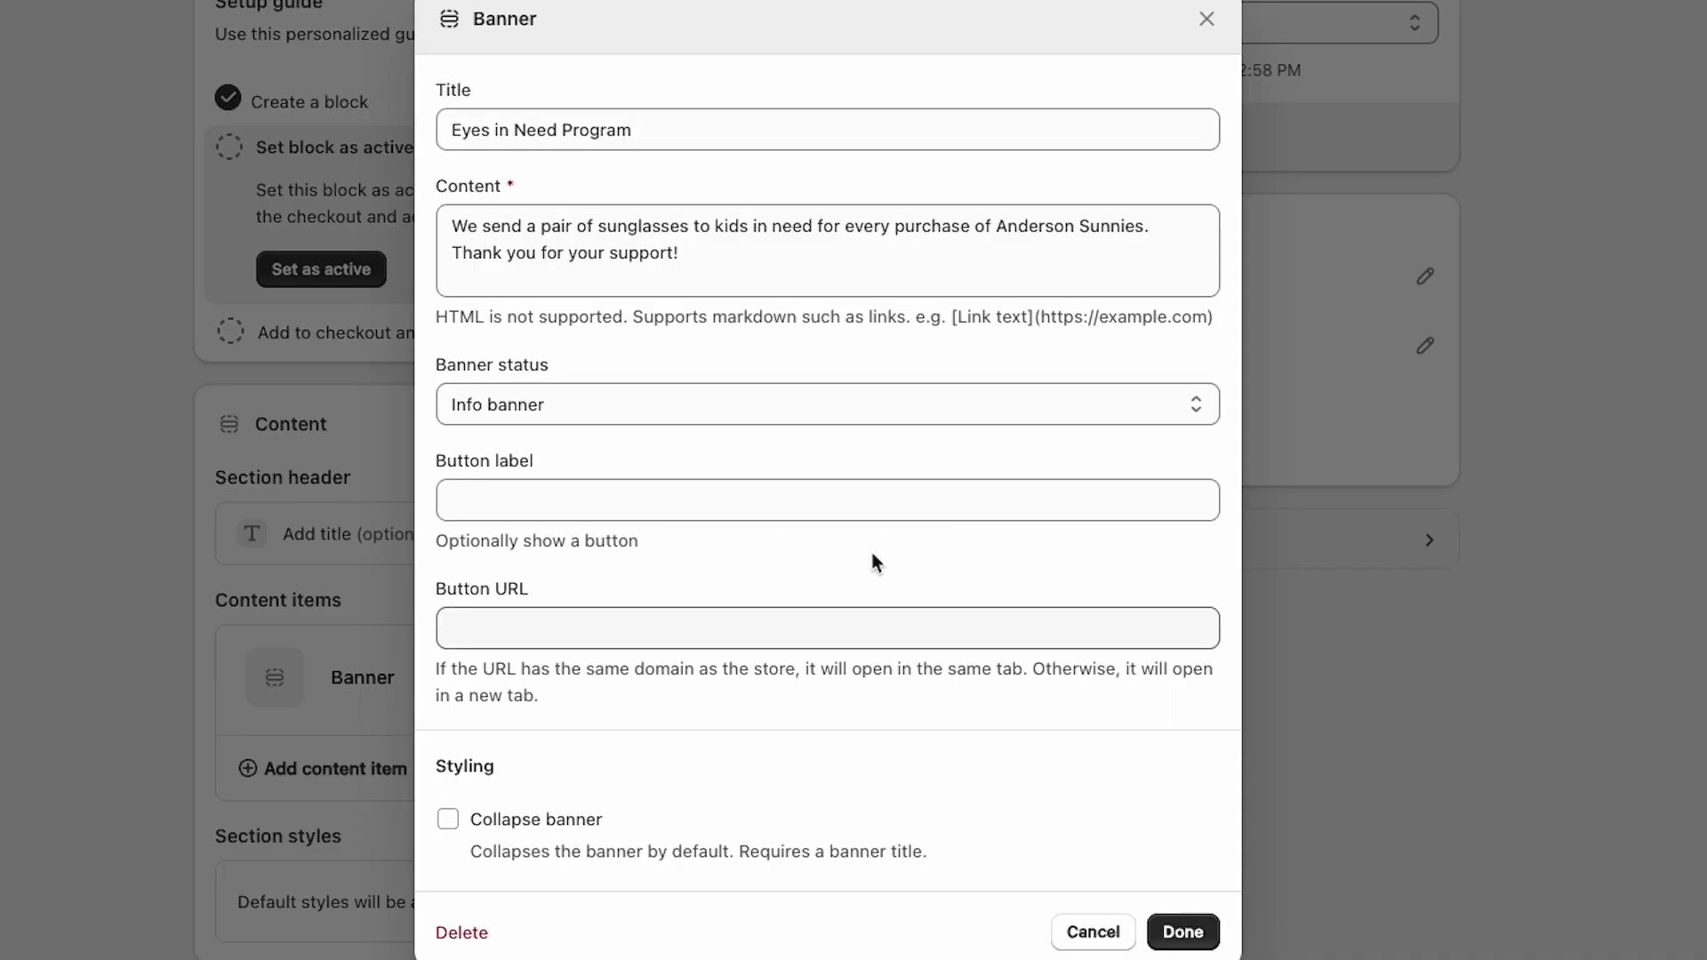
click(678, 124)
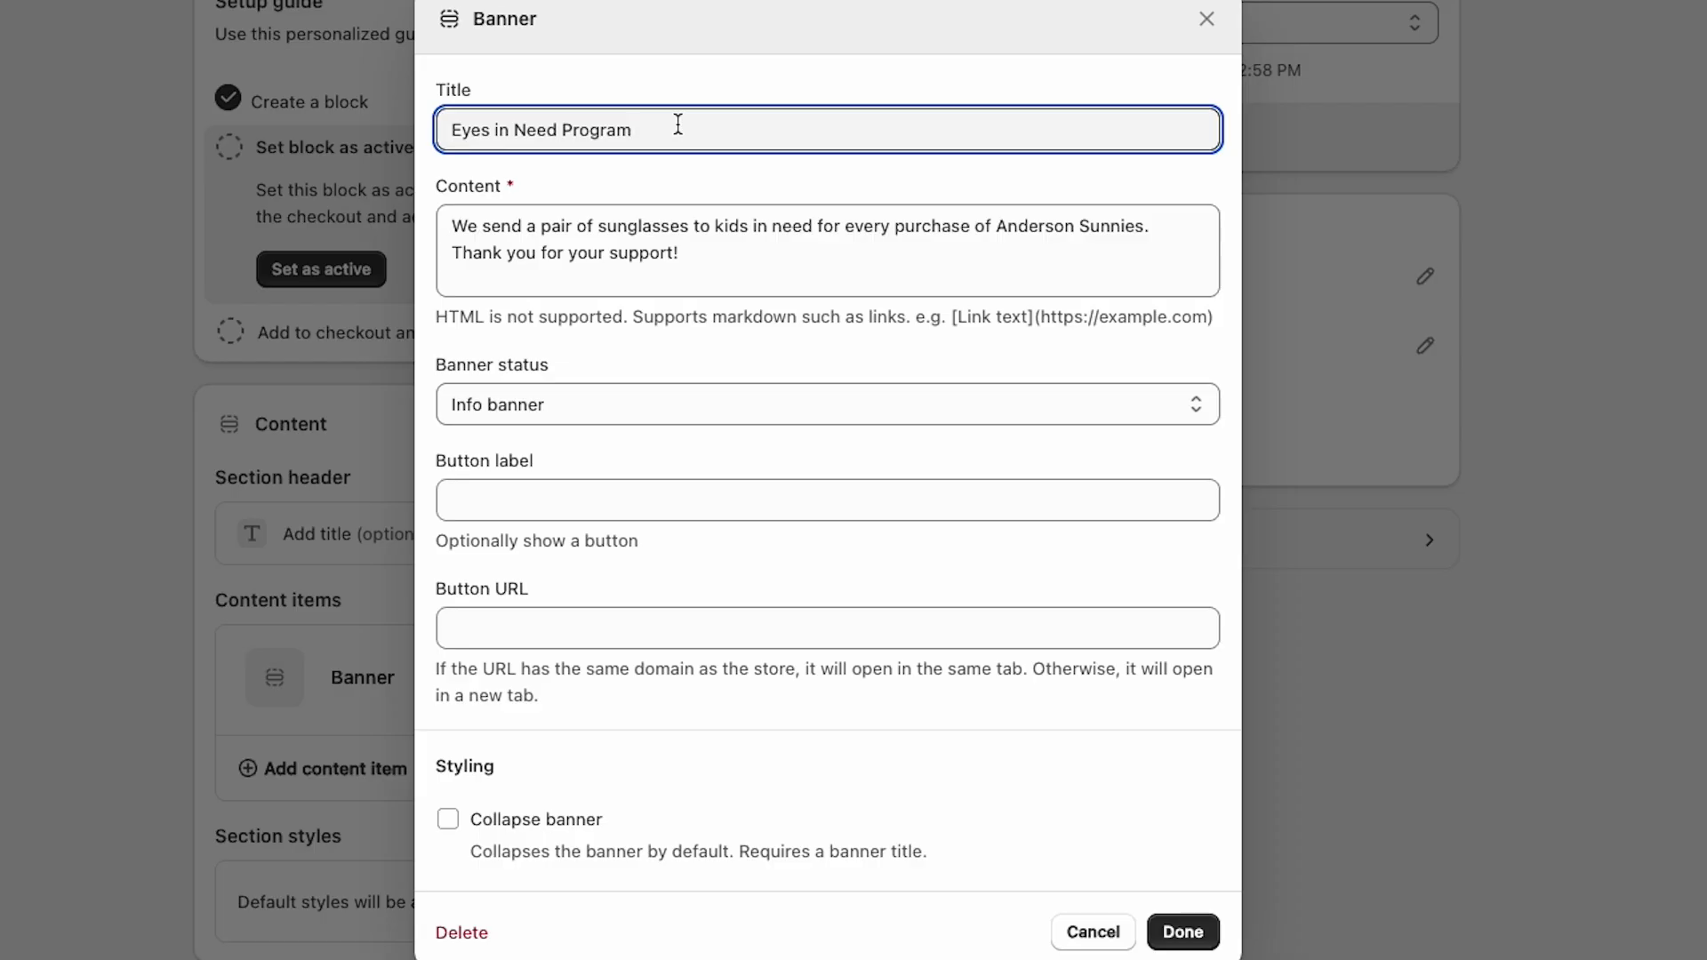
click(716, 255)
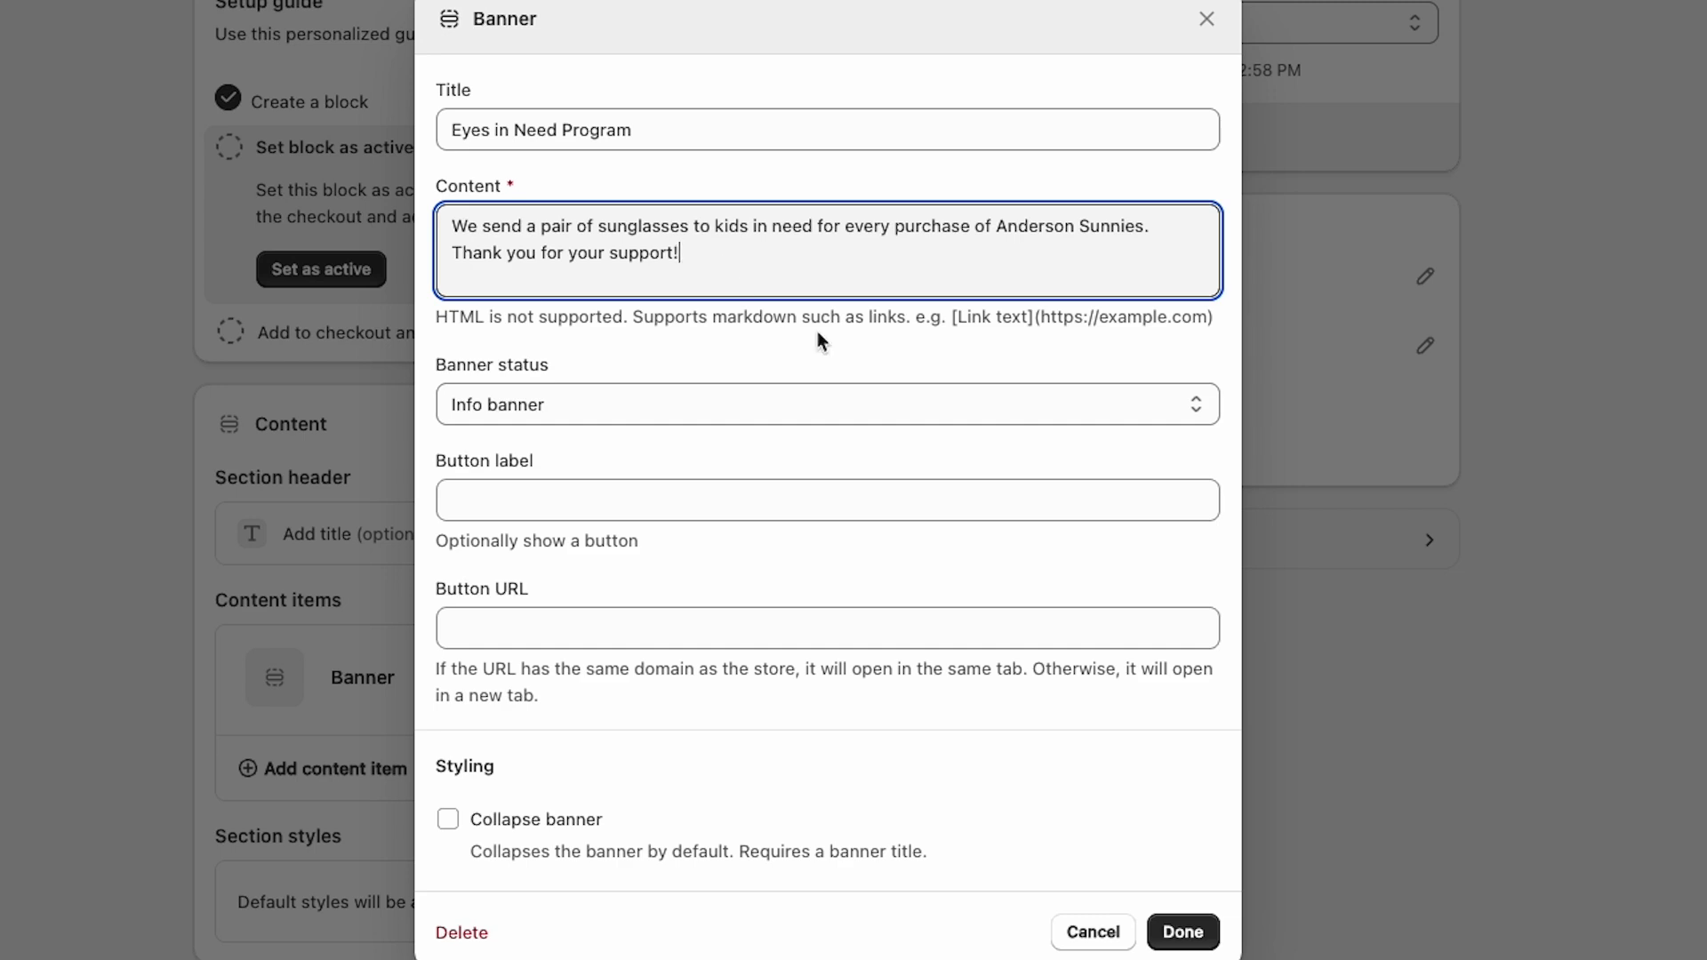
click(1152, 409)
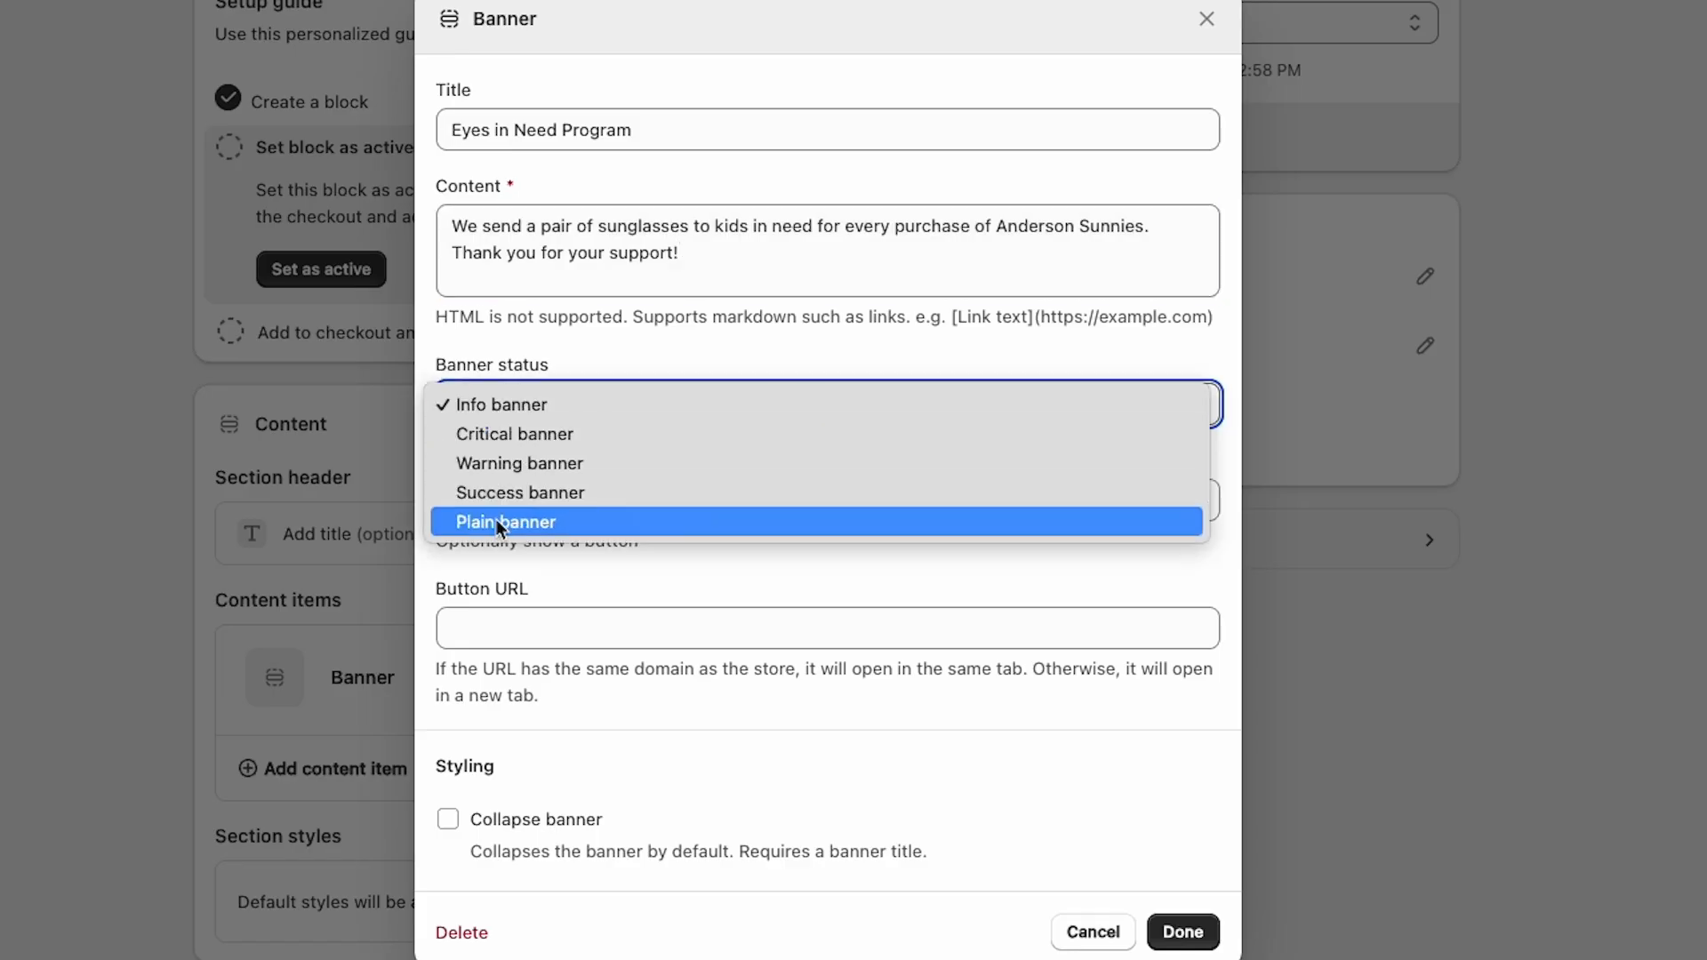
click(521, 407)
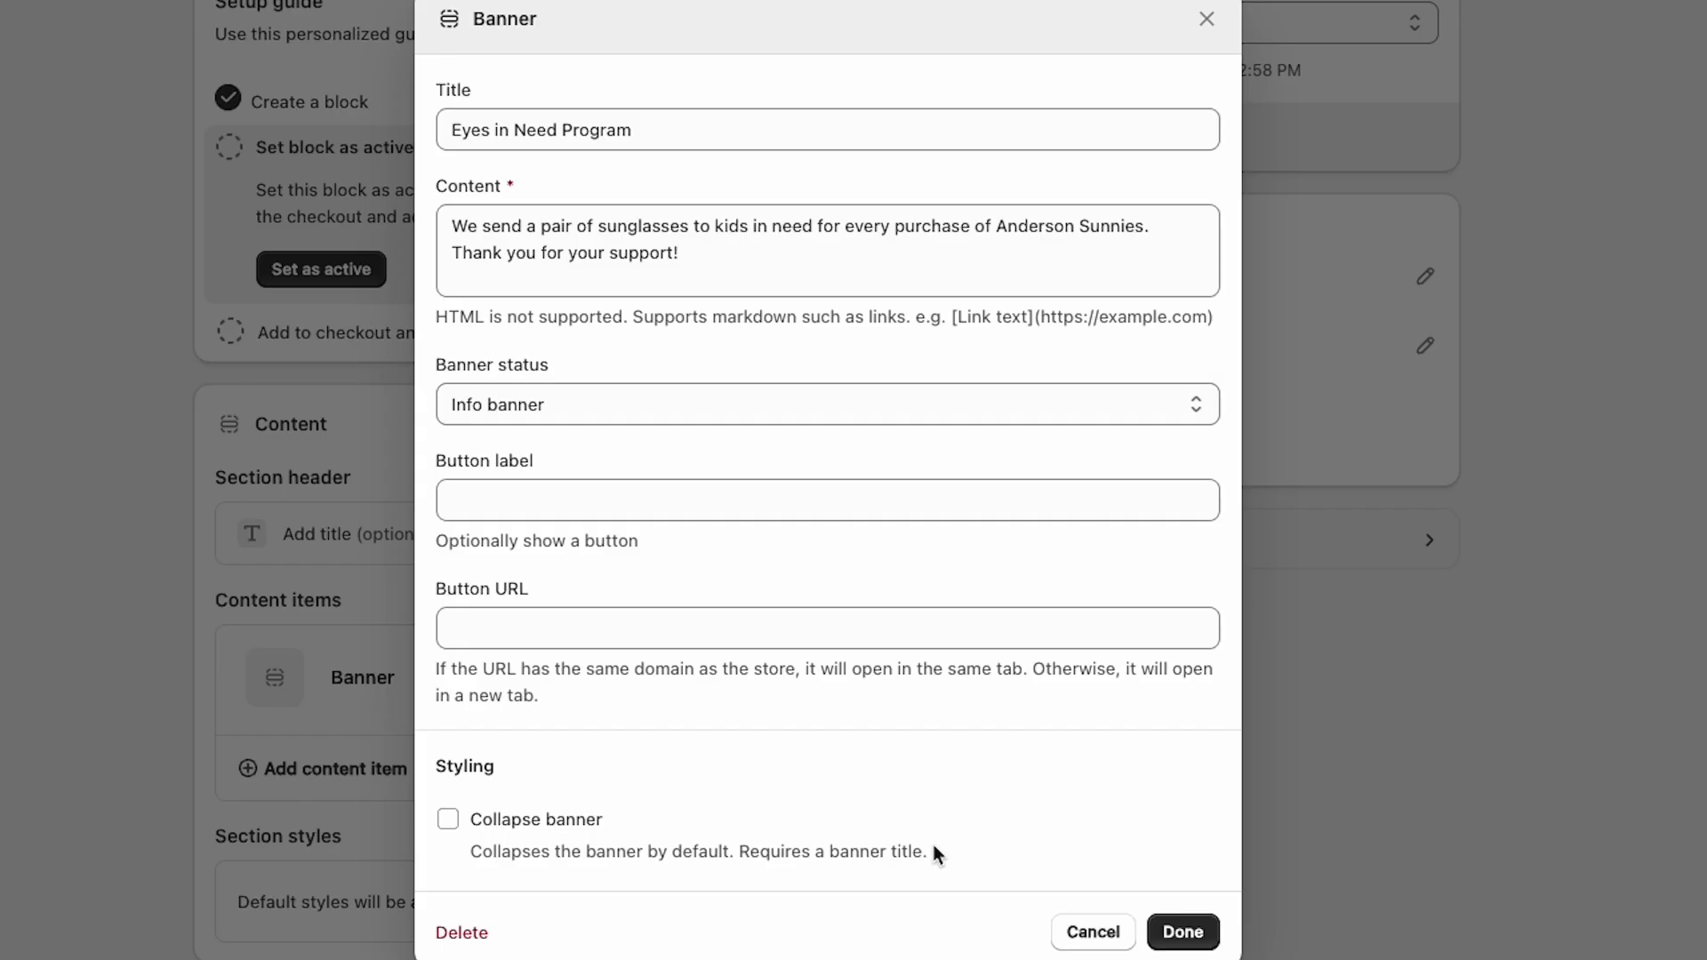
click(1184, 938)
Step: Add a Cart attributes display rule to the block
scroll(1268, 640, down, 3)
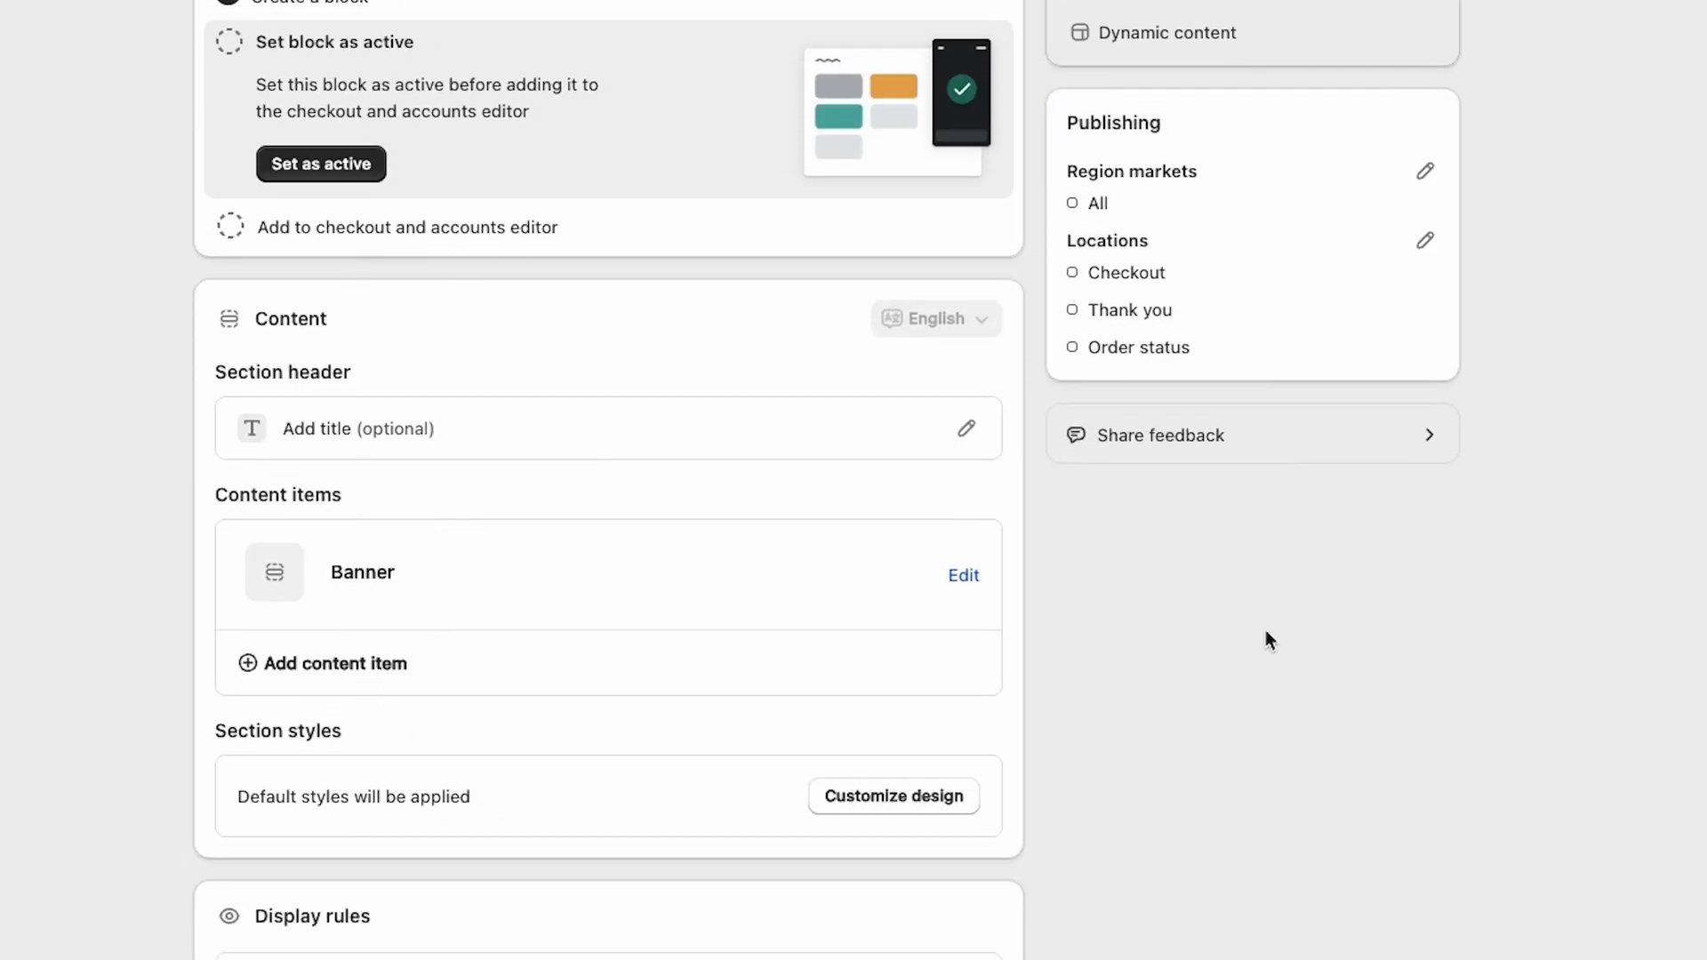
scroll(1253, 621, down, 2)
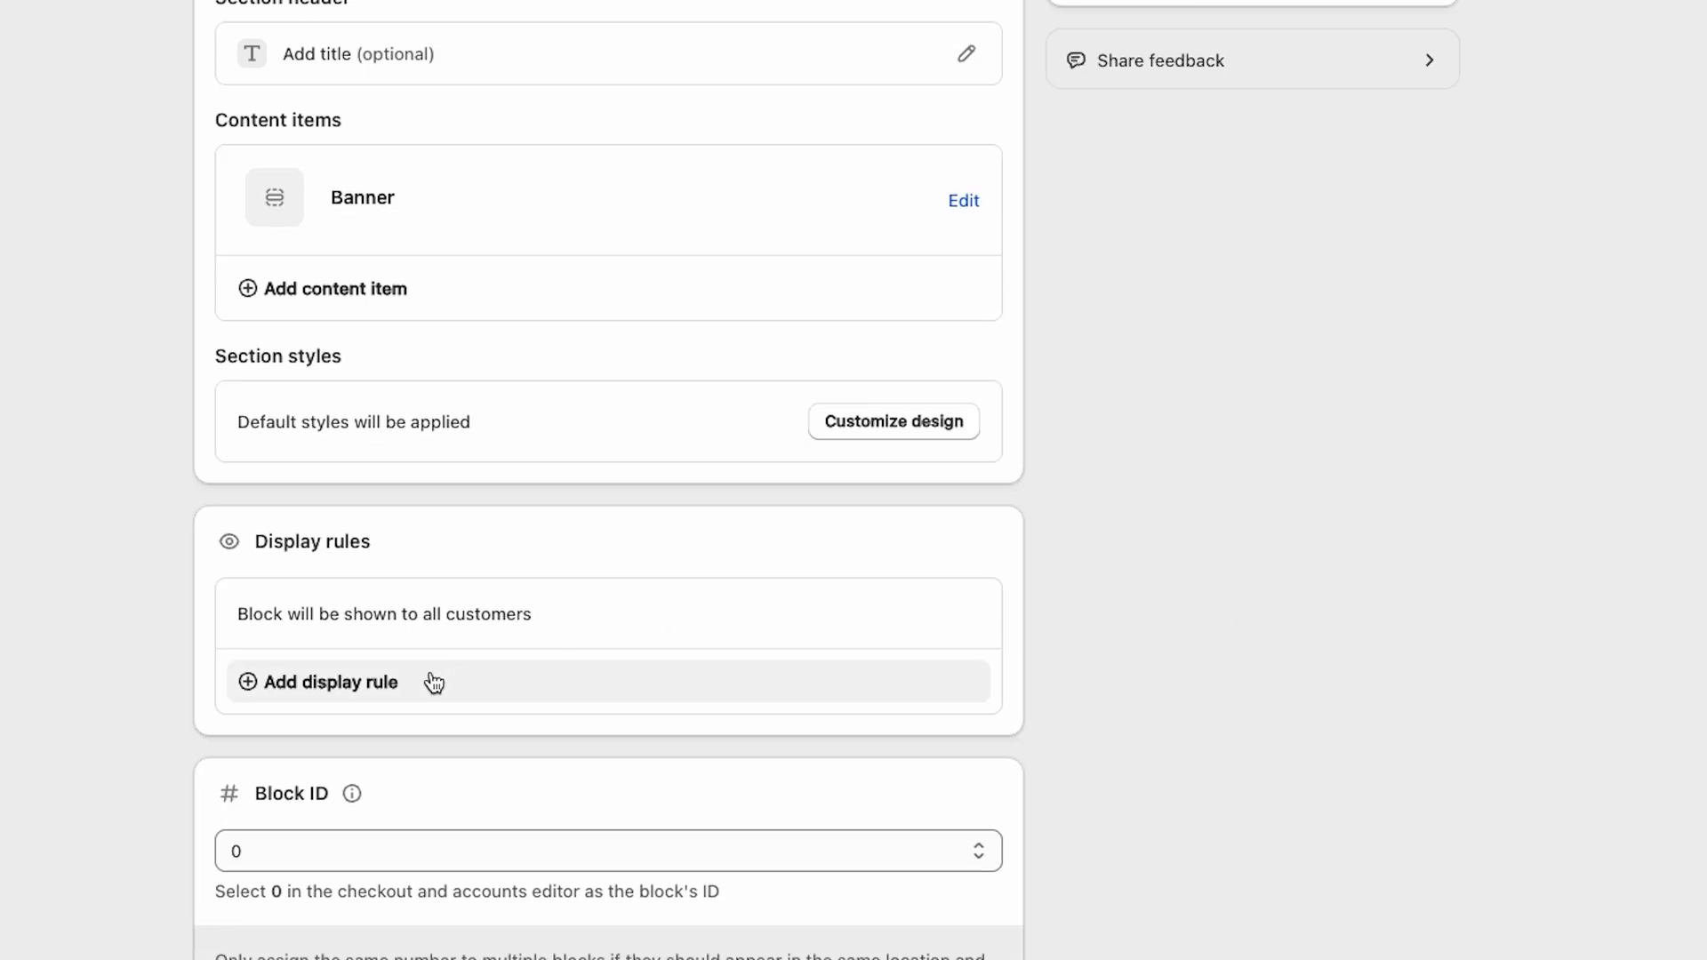
click(357, 695)
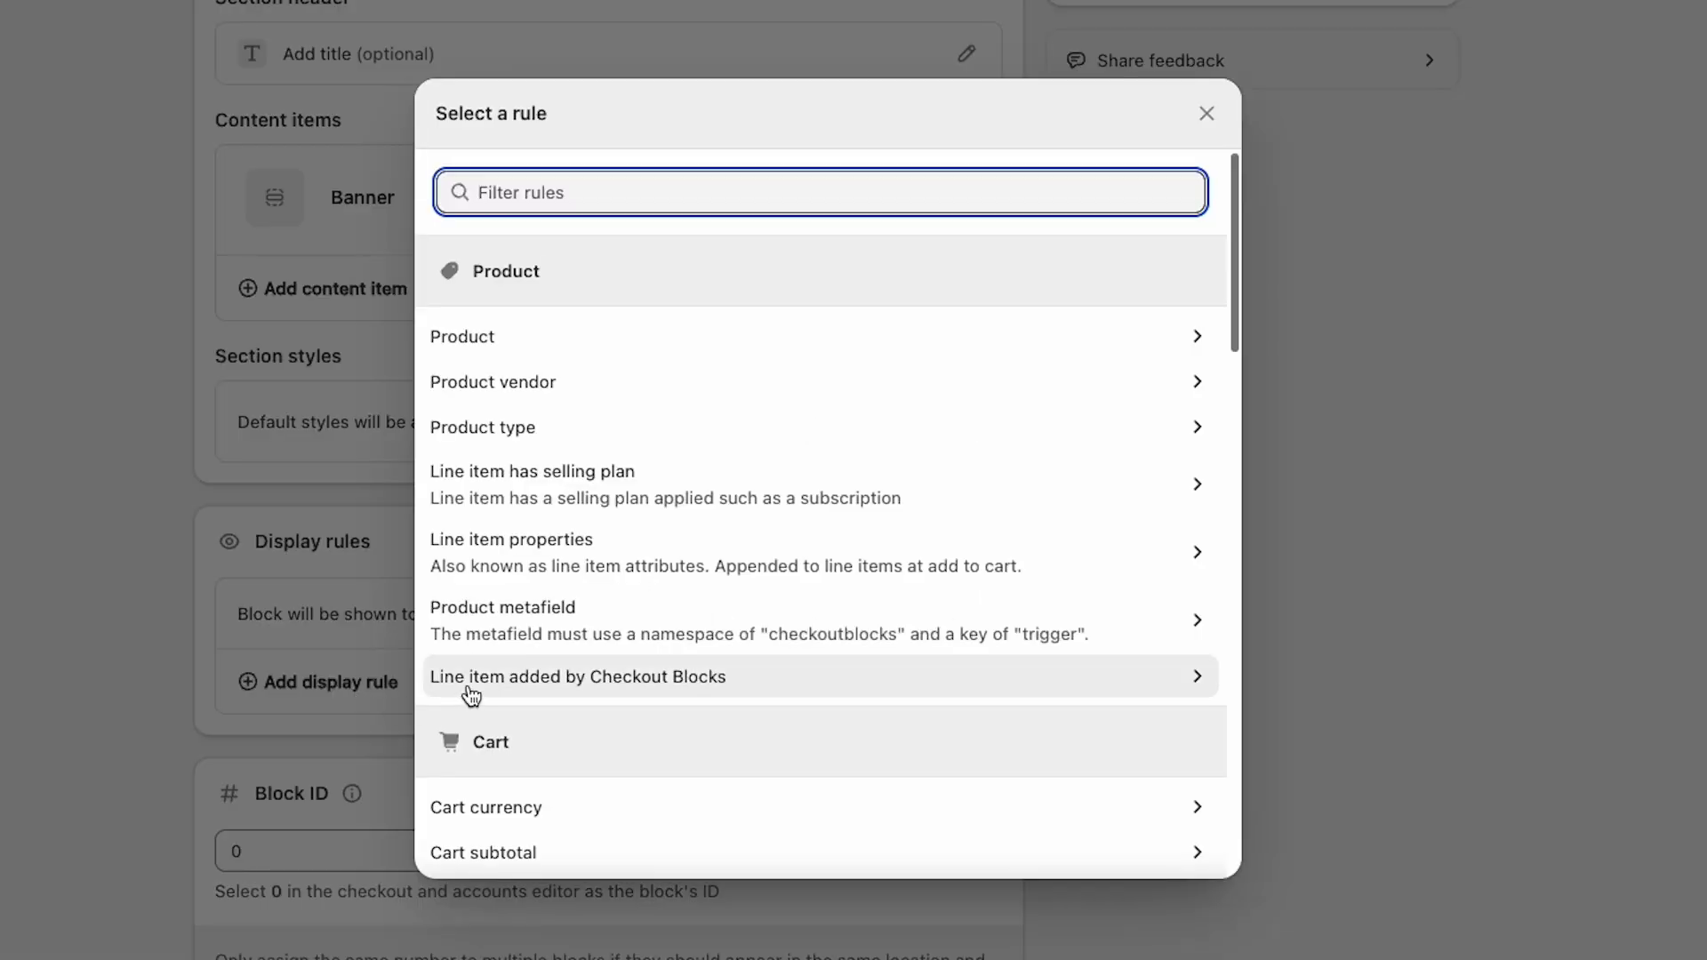
scroll(842, 542, down, 1)
scroll(842, 537, down, 5)
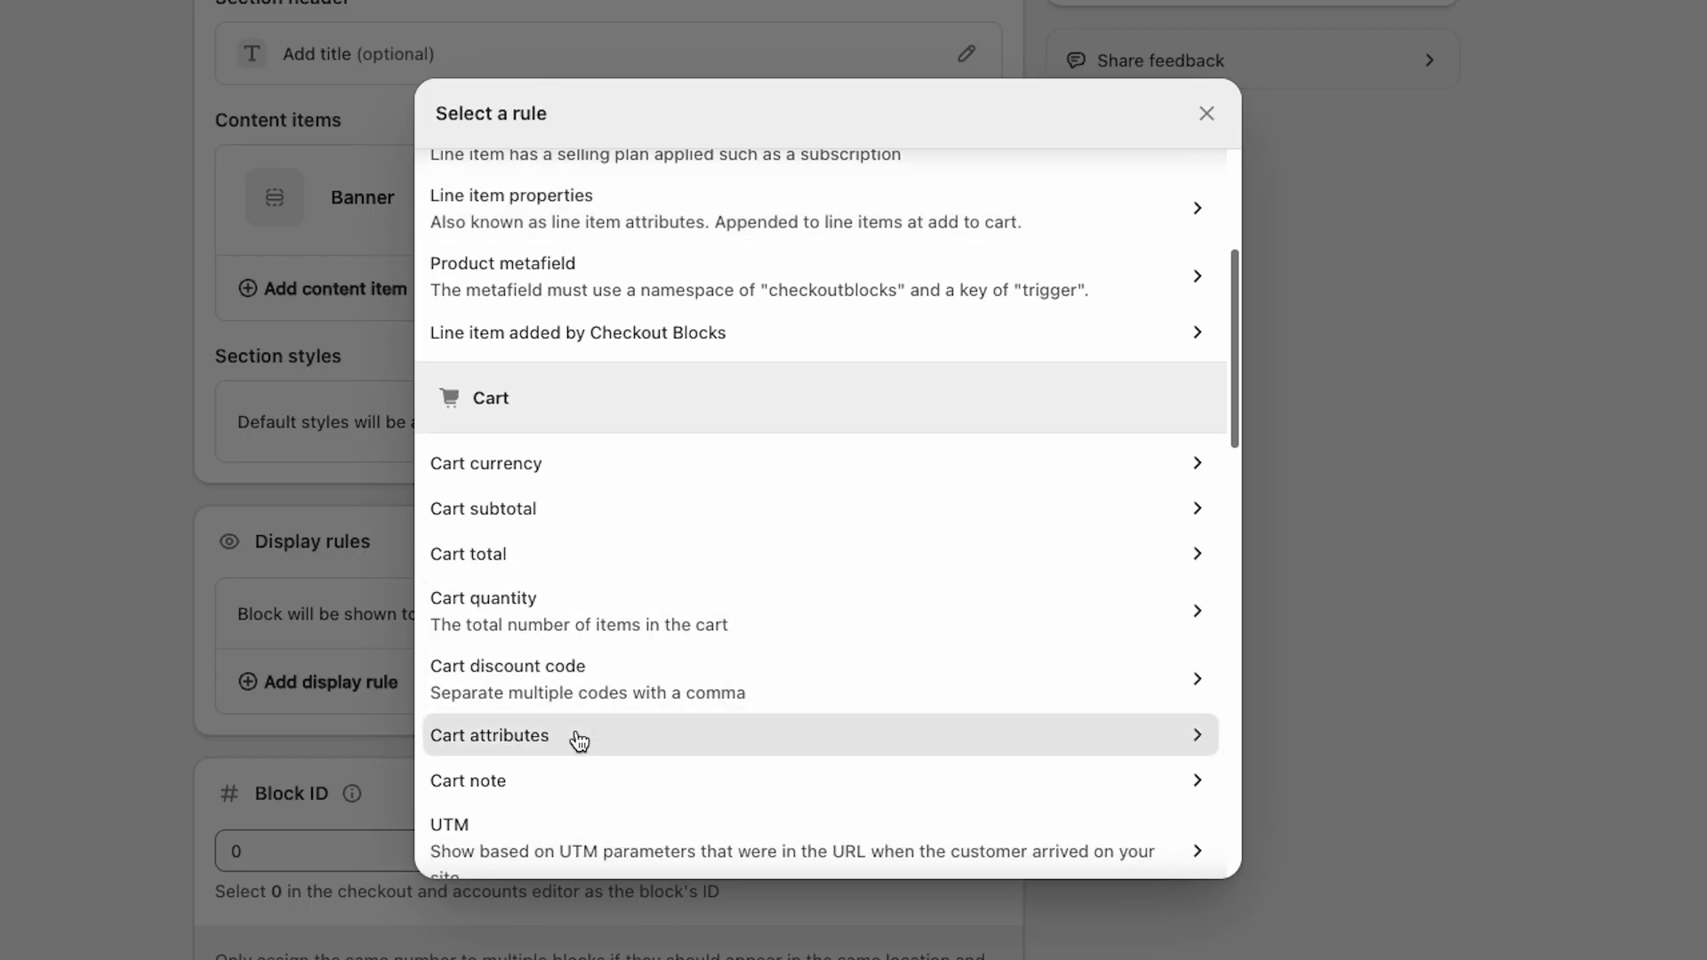
click(579, 747)
click(475, 825)
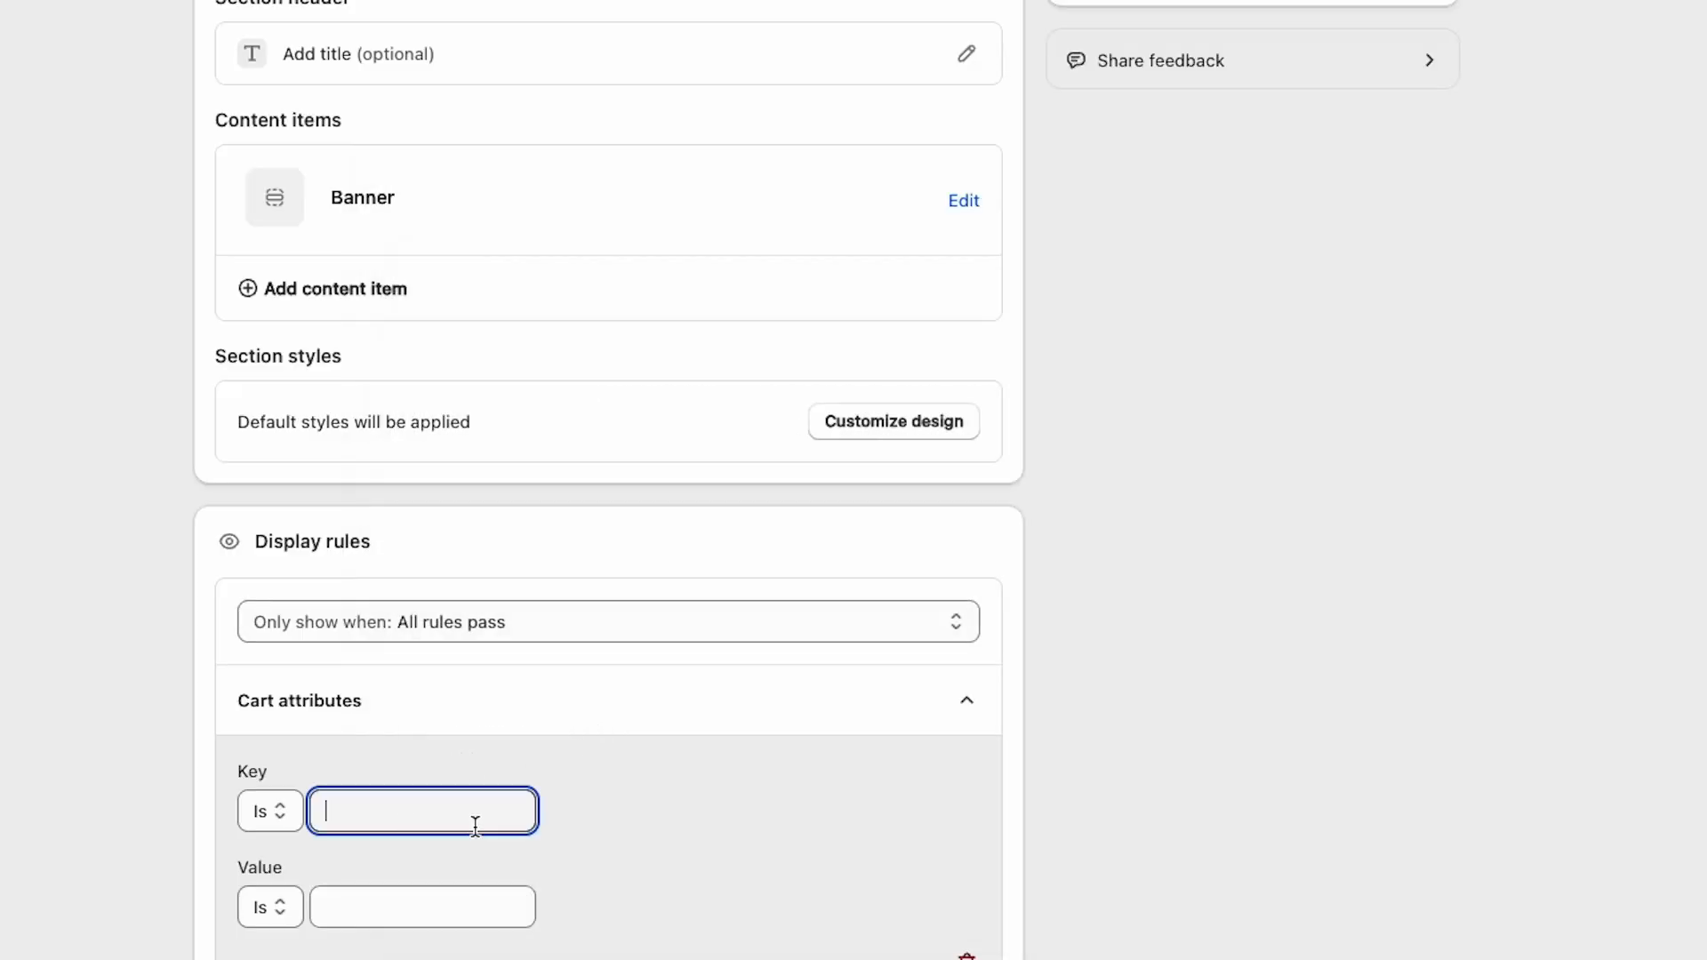
Step: Set the rule's key to shogun_variant_id and paste the copied variant value as its value
text(shogun_variant-_id)
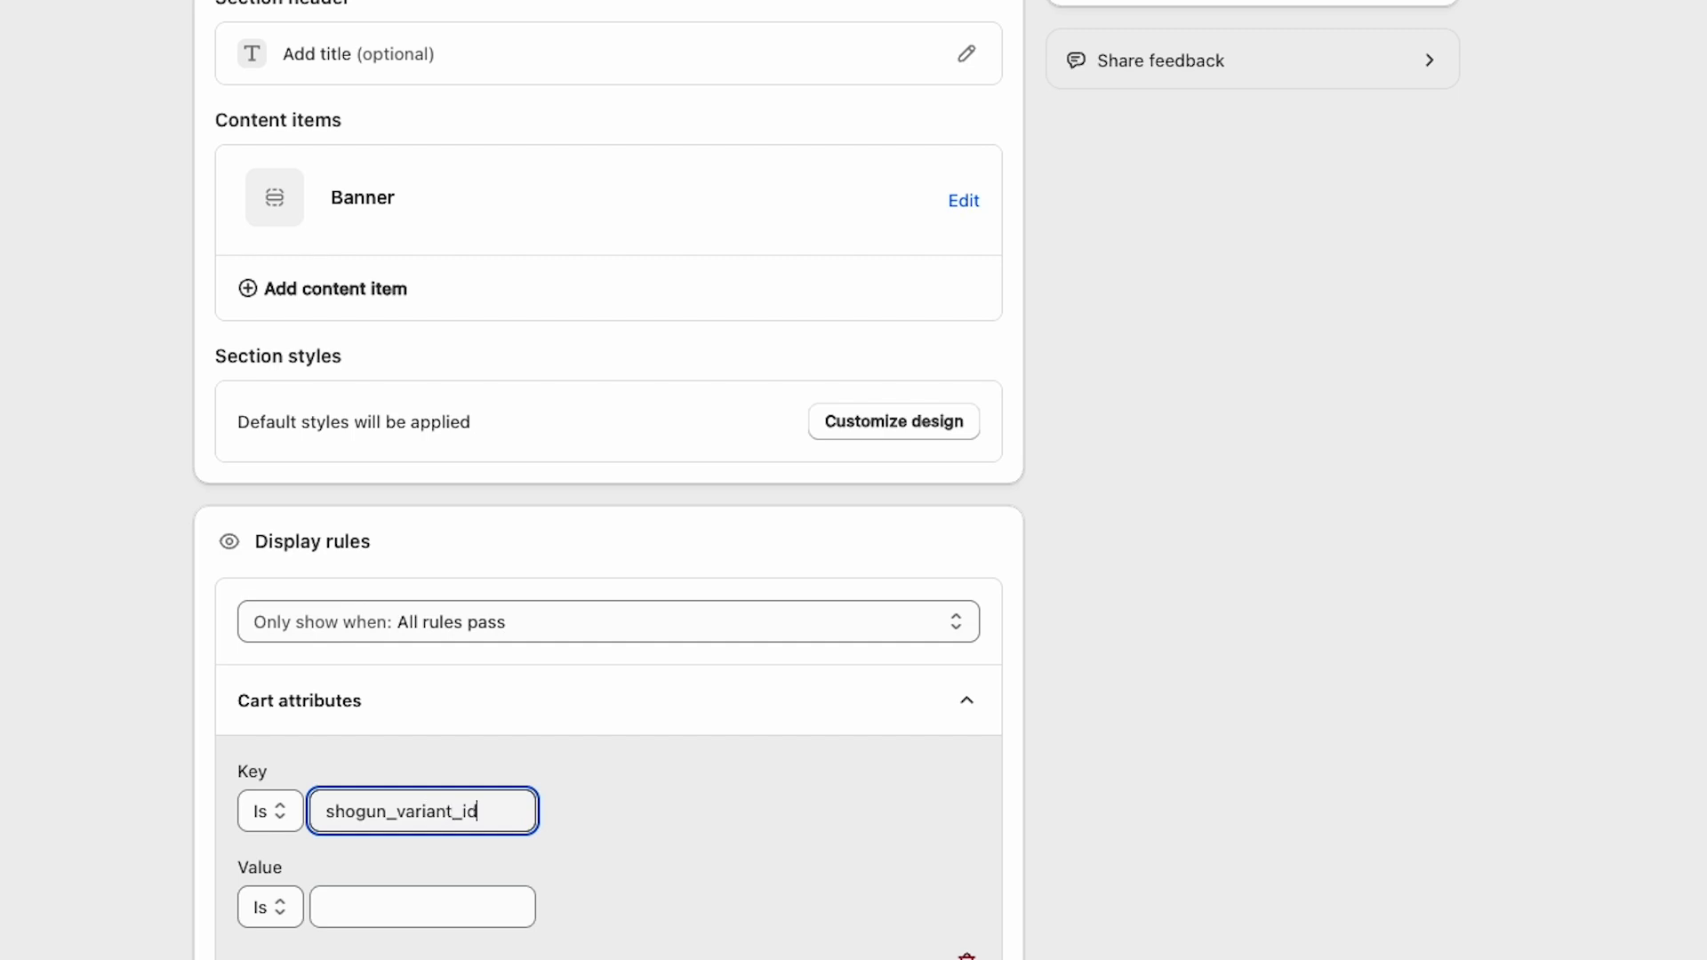
click(423, 910)
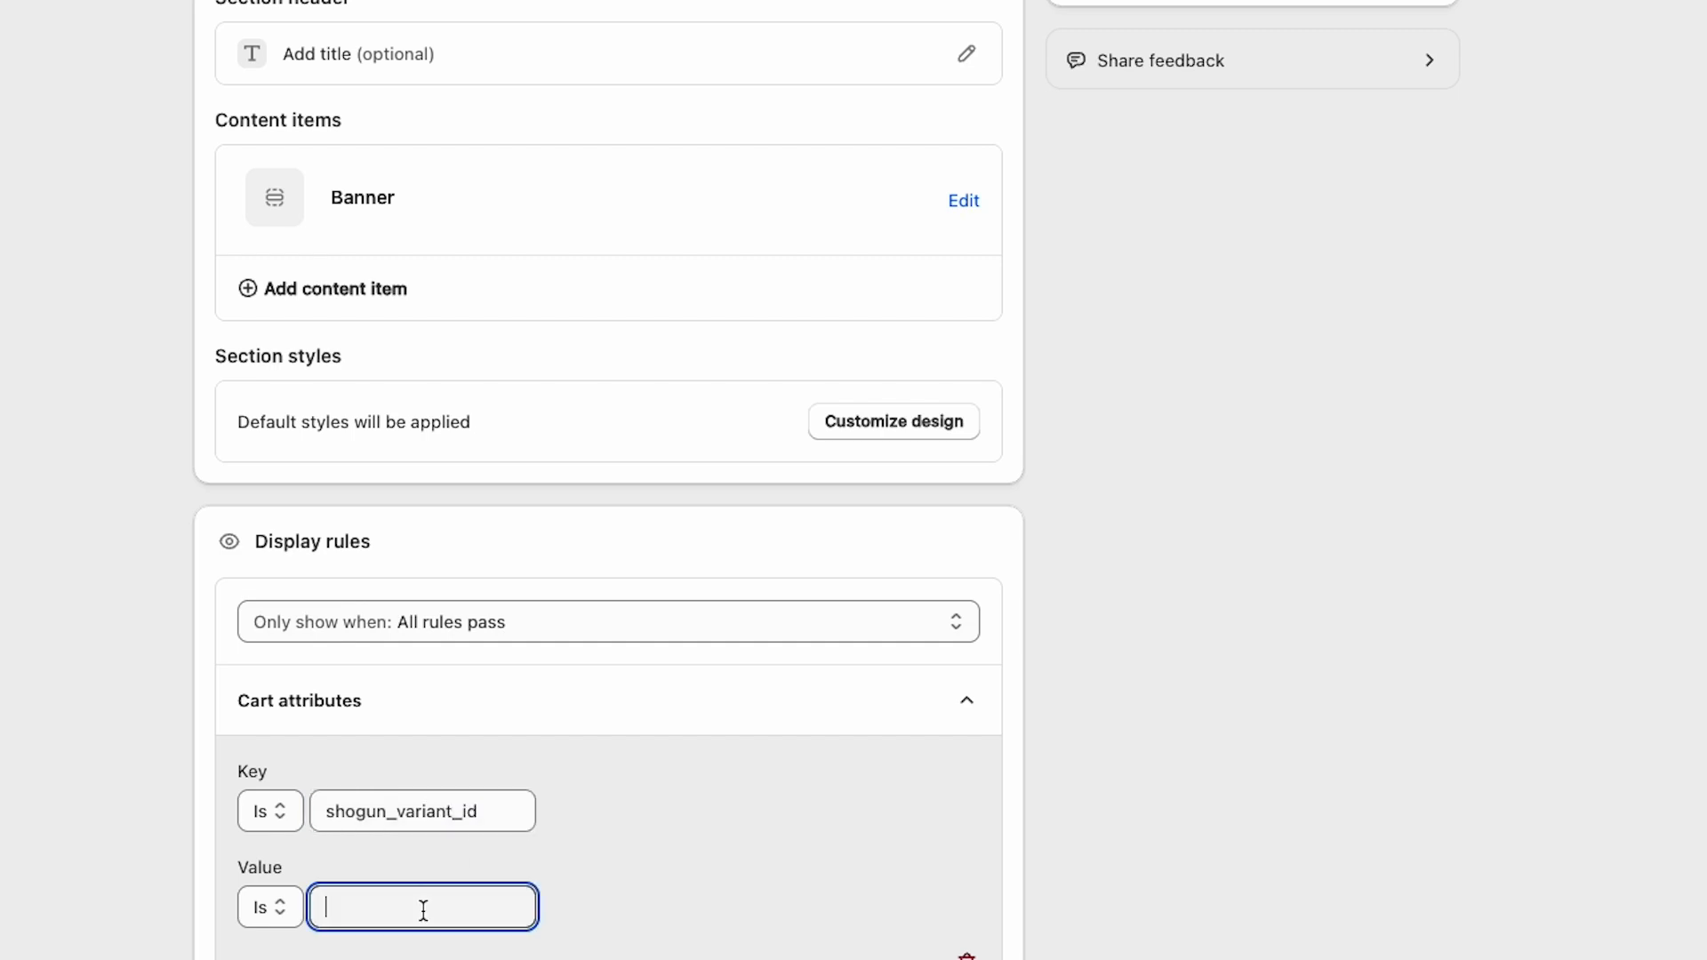
key(ctrl+v)
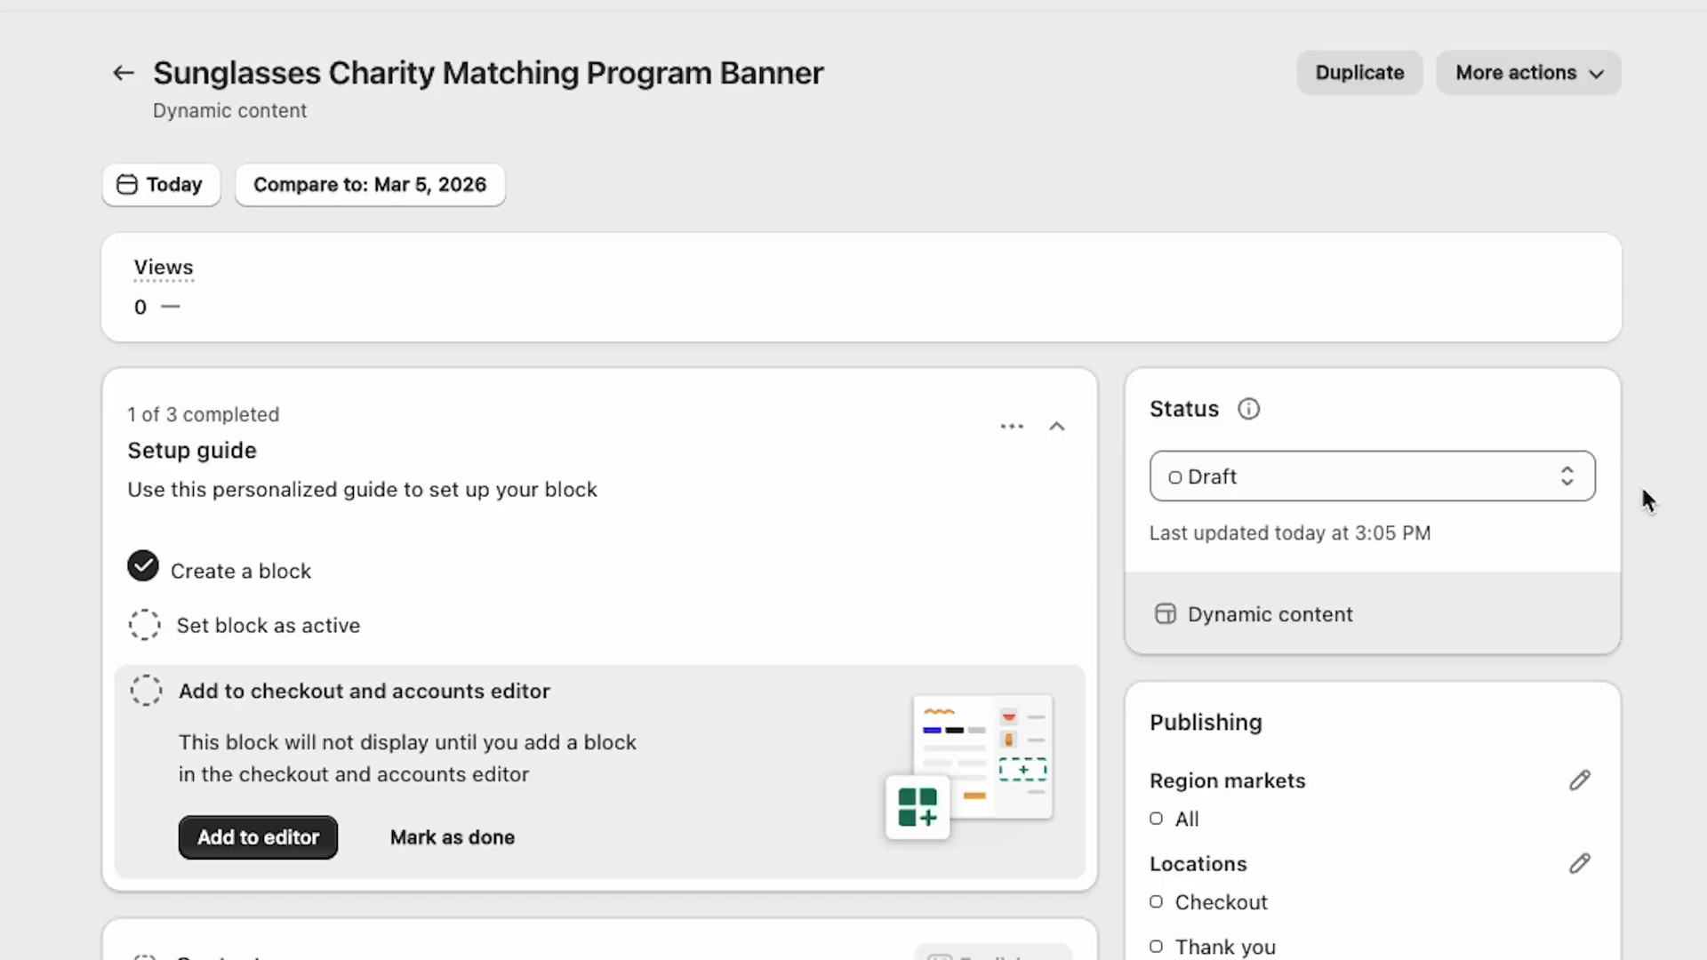
Step: Set the block's status to Active and open the checkout editor to add it
click(1554, 498)
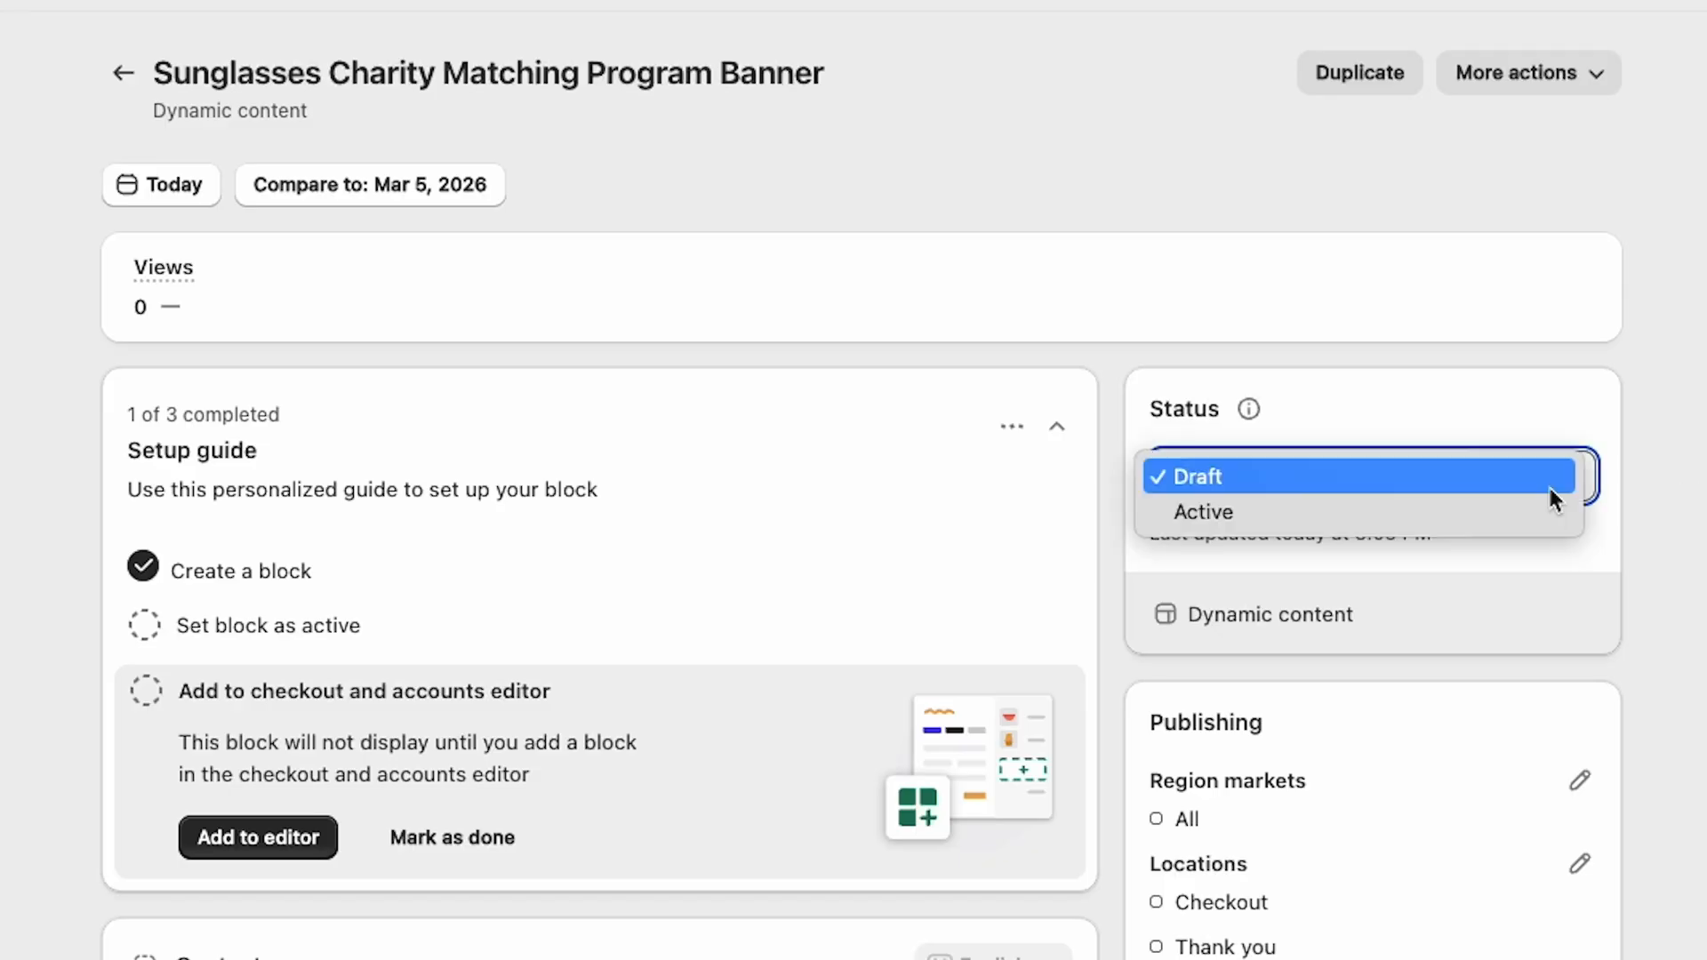
click(1431, 509)
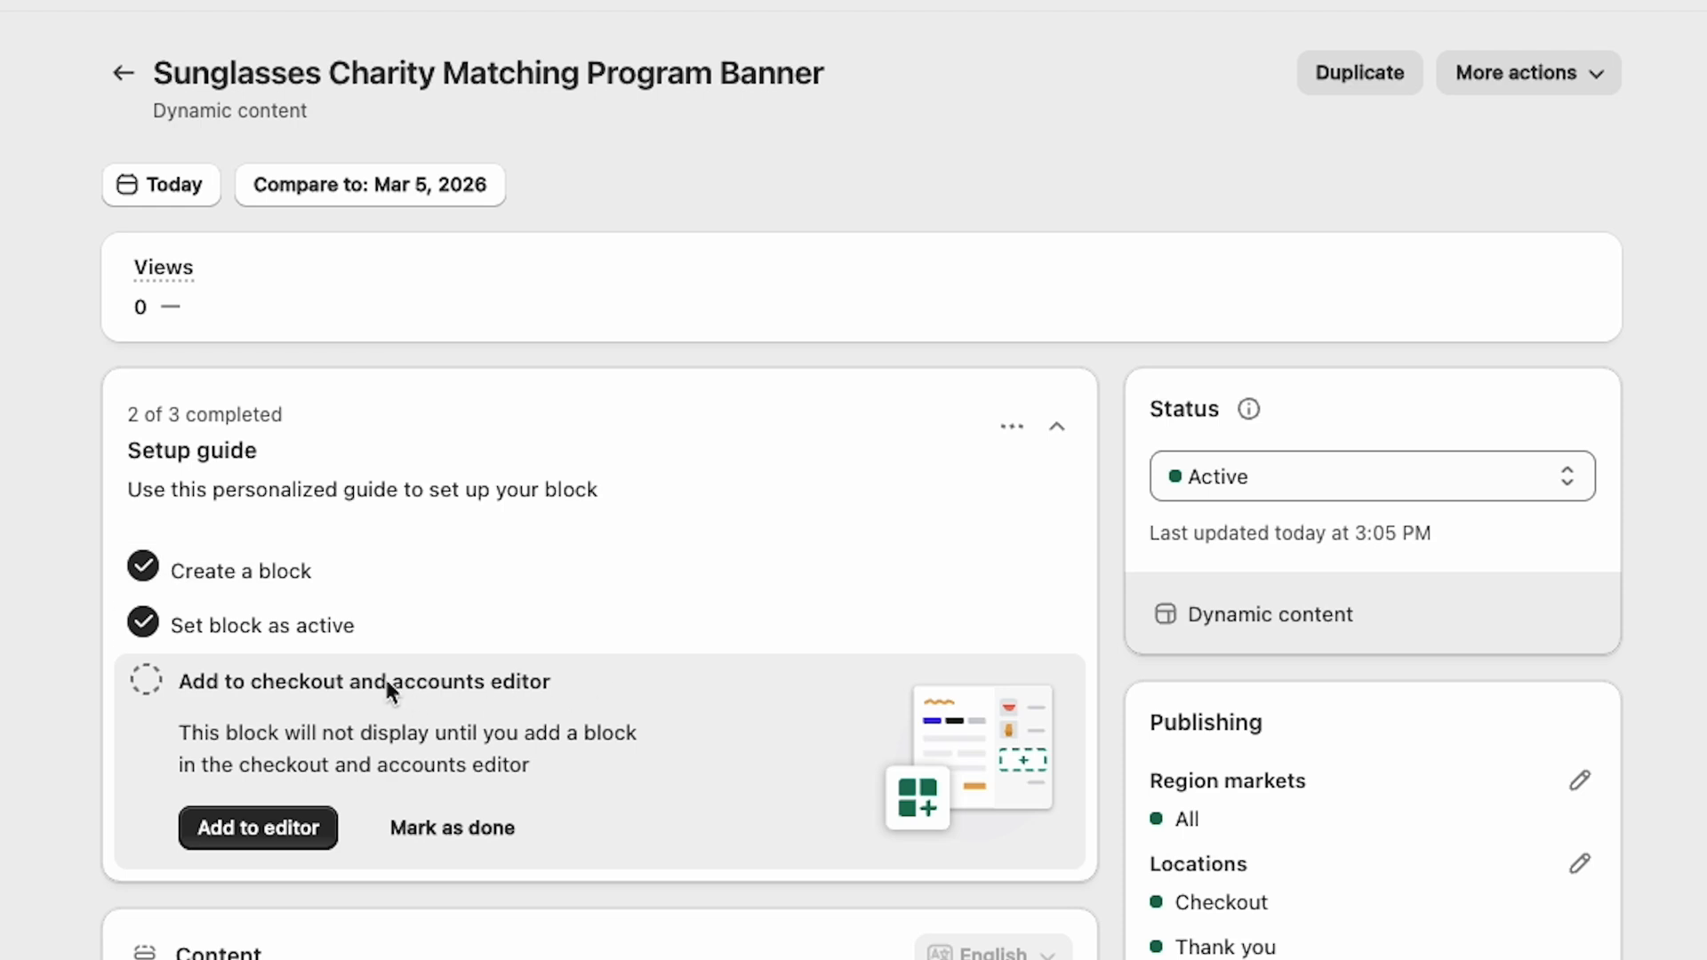
click(276, 833)
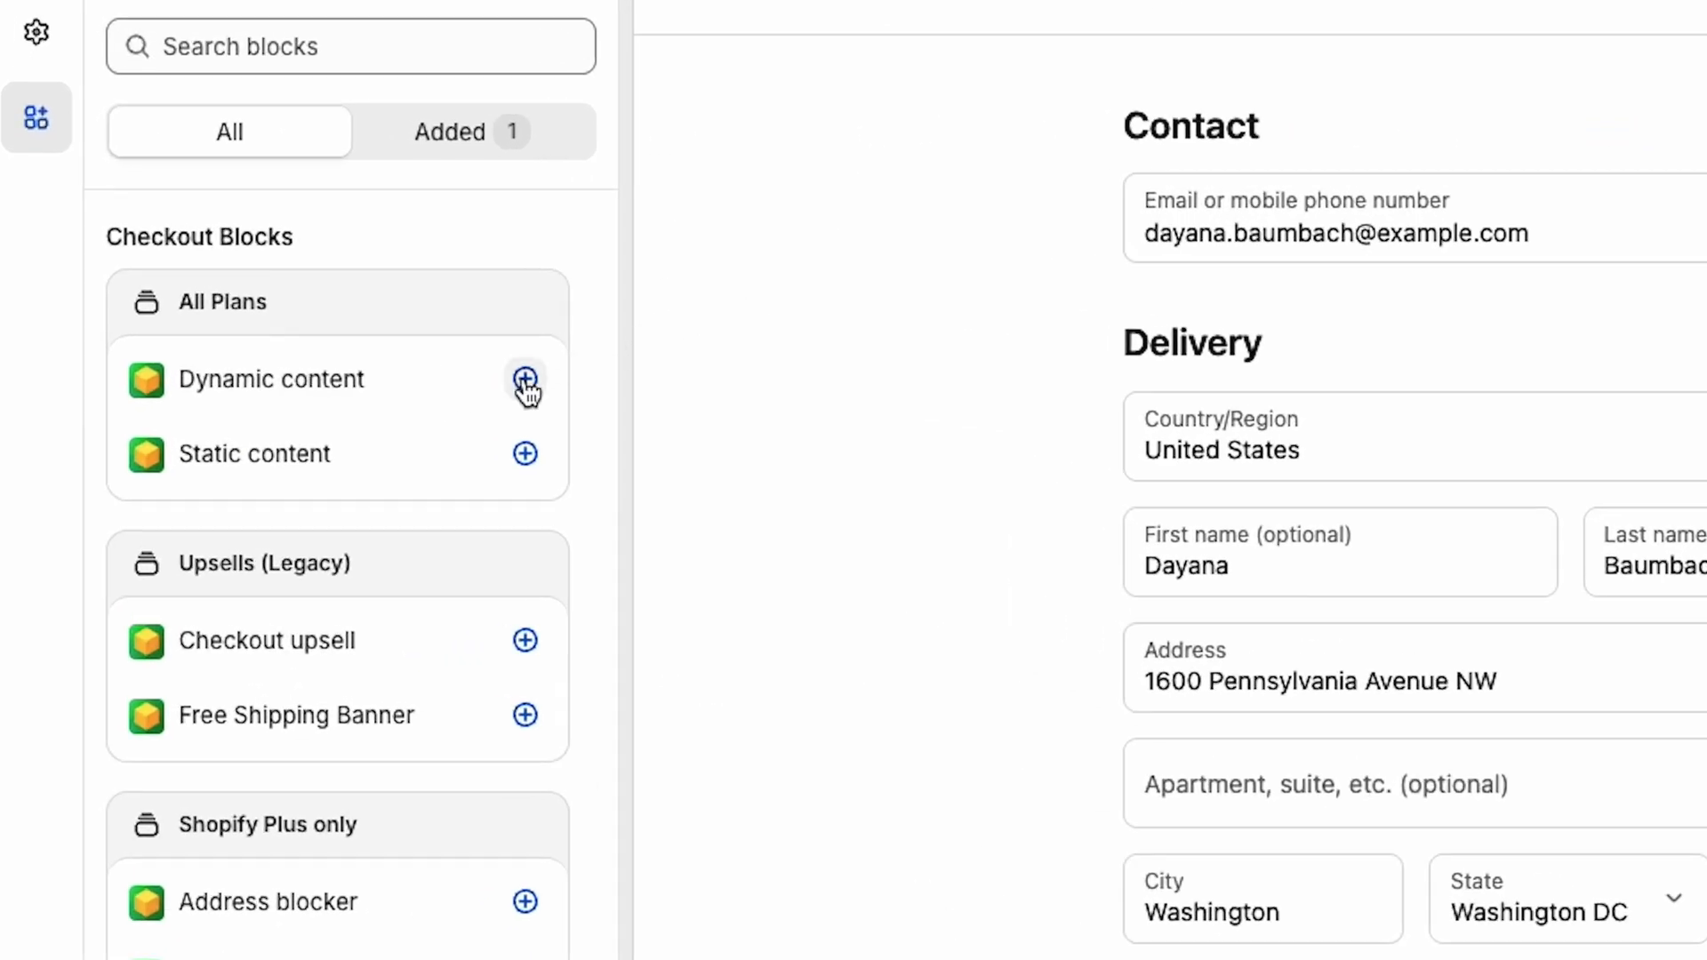
Step: Add a Dynamic content block to the Checkout page and set its Block ID to 0
click(525, 380)
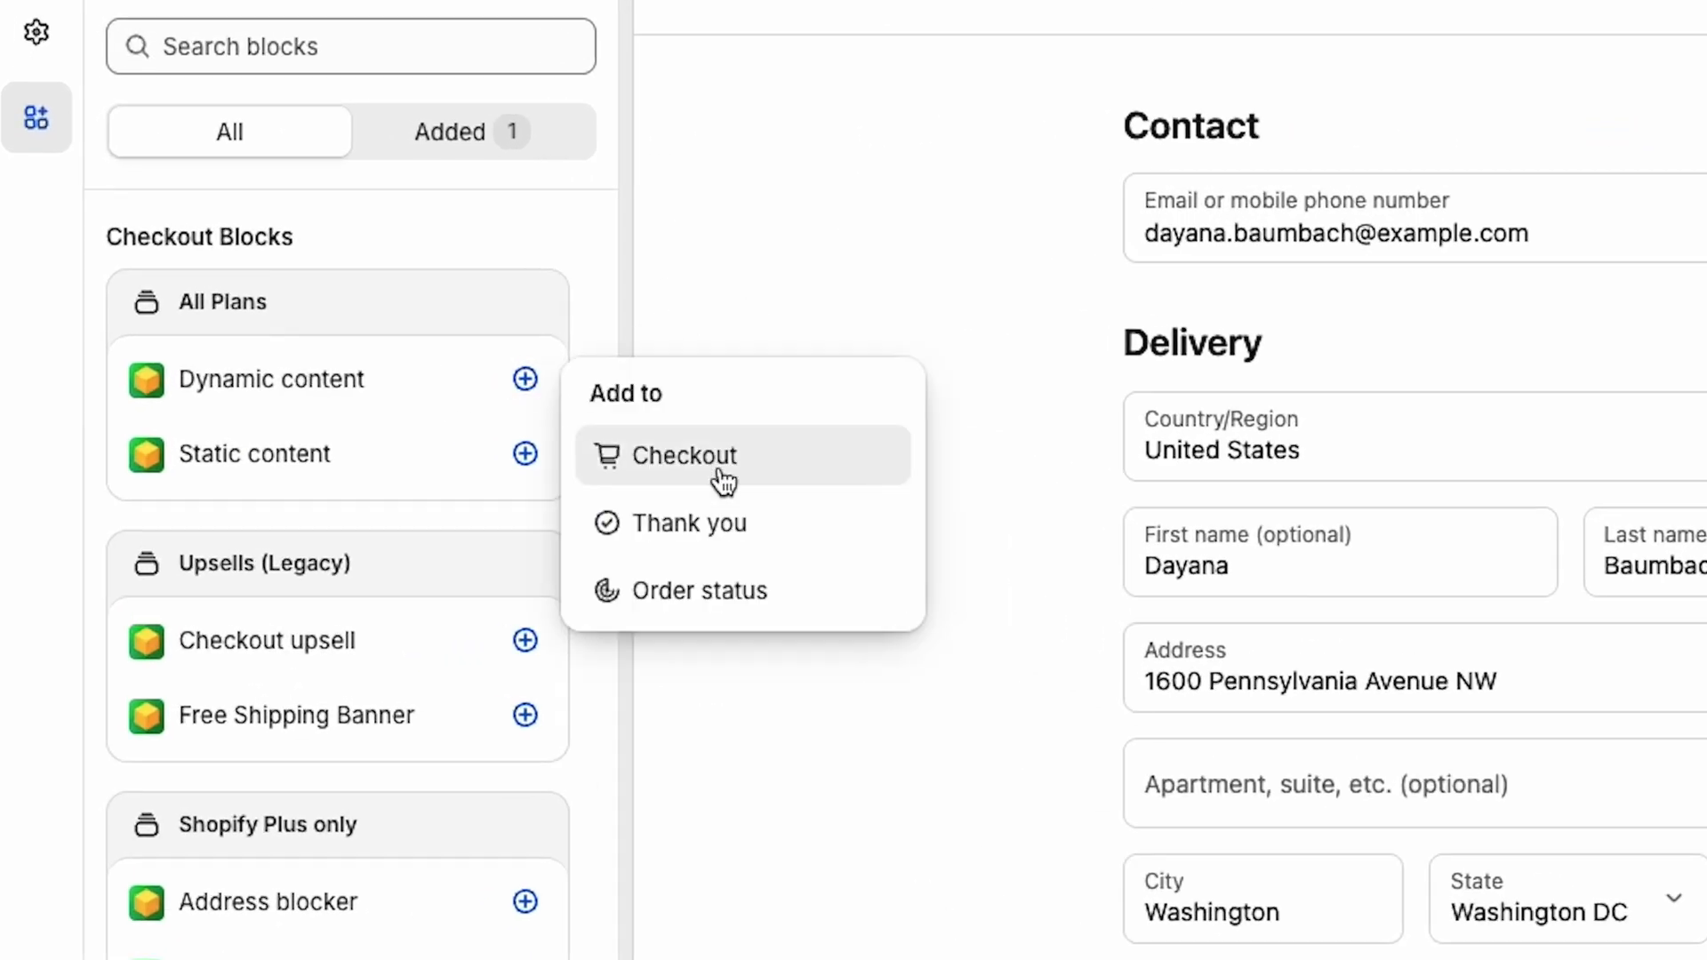
click(794, 479)
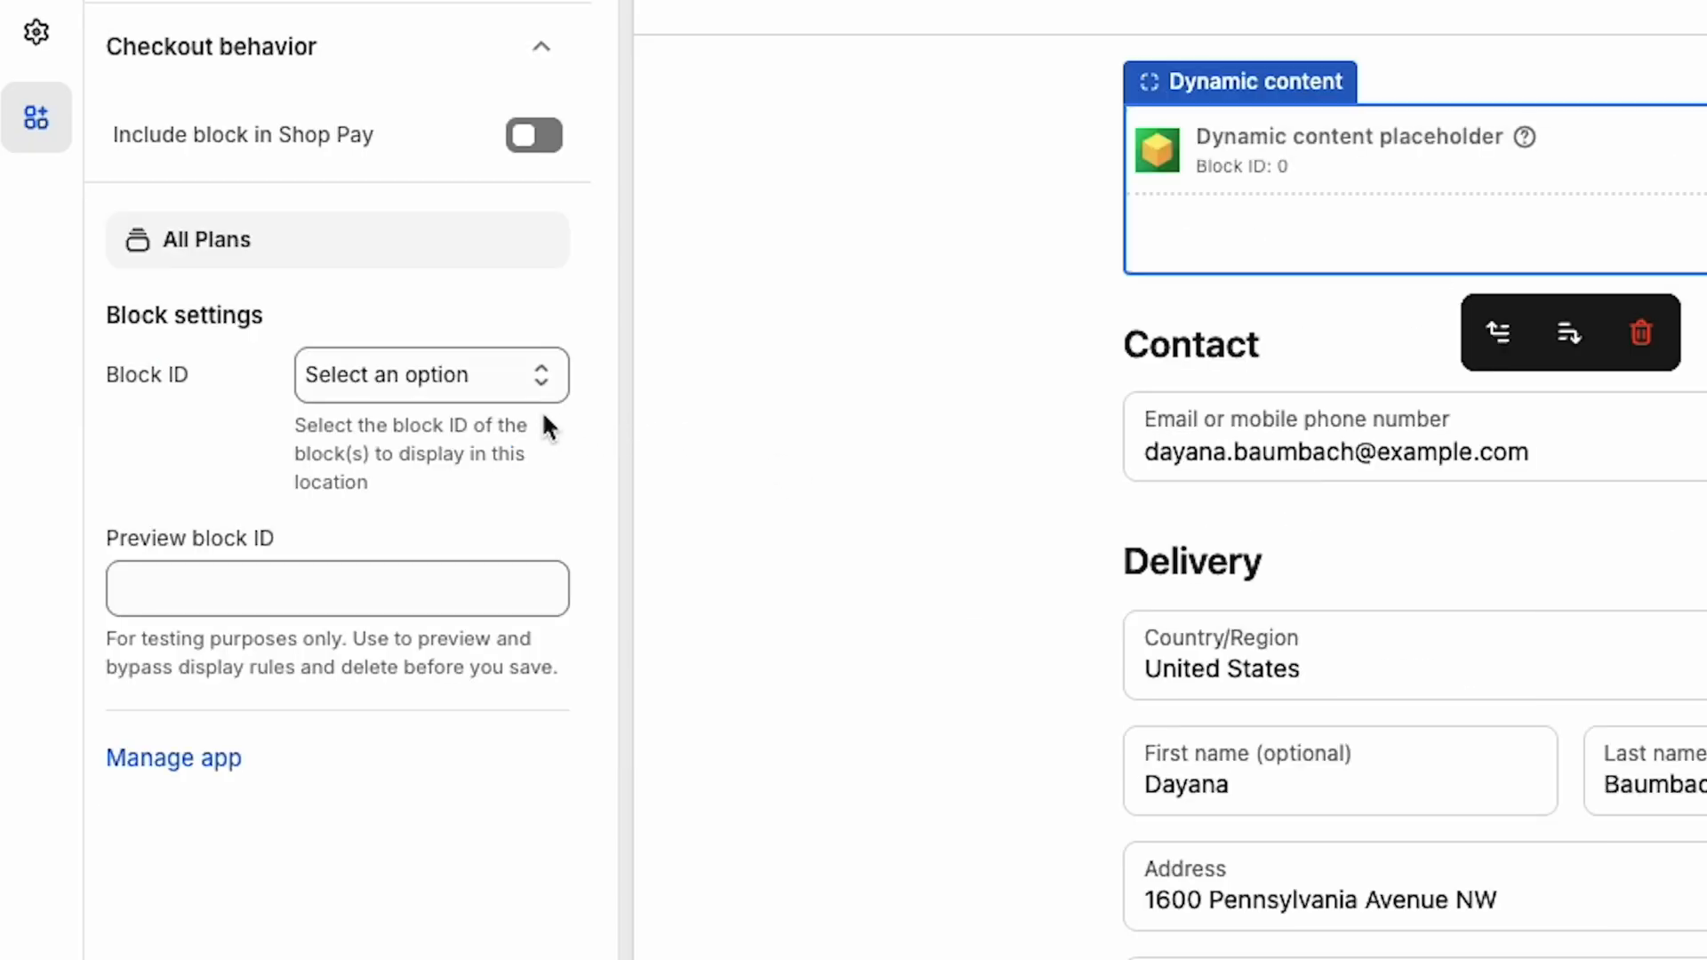
click(495, 381)
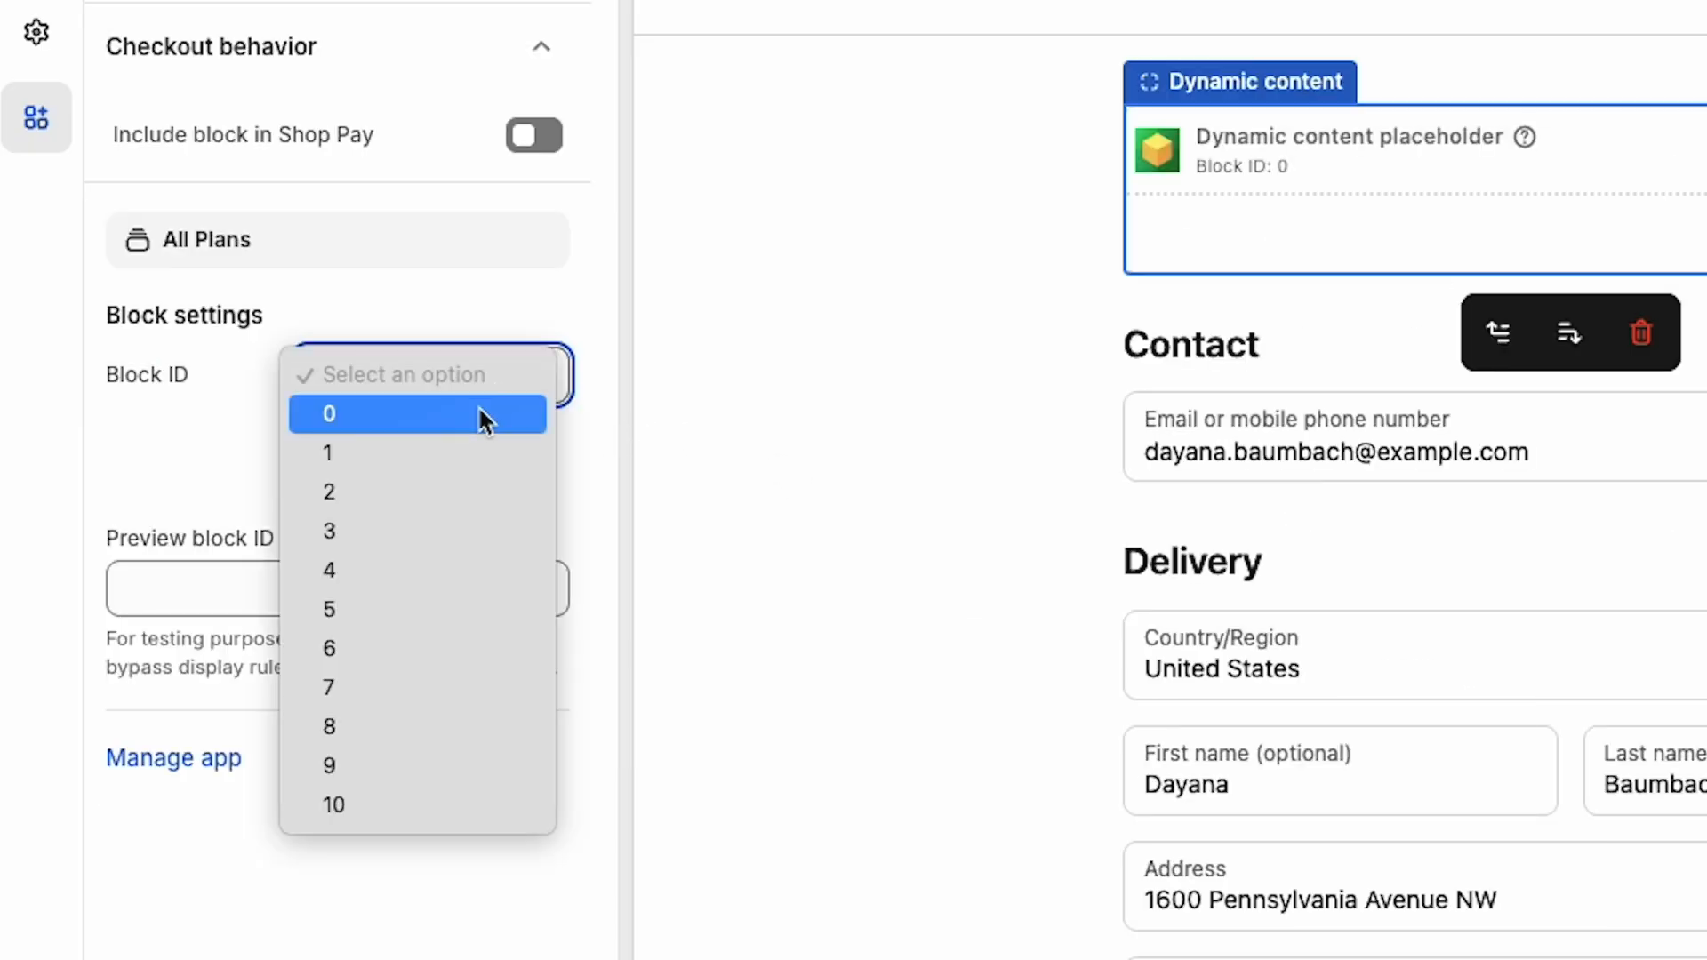
click(482, 416)
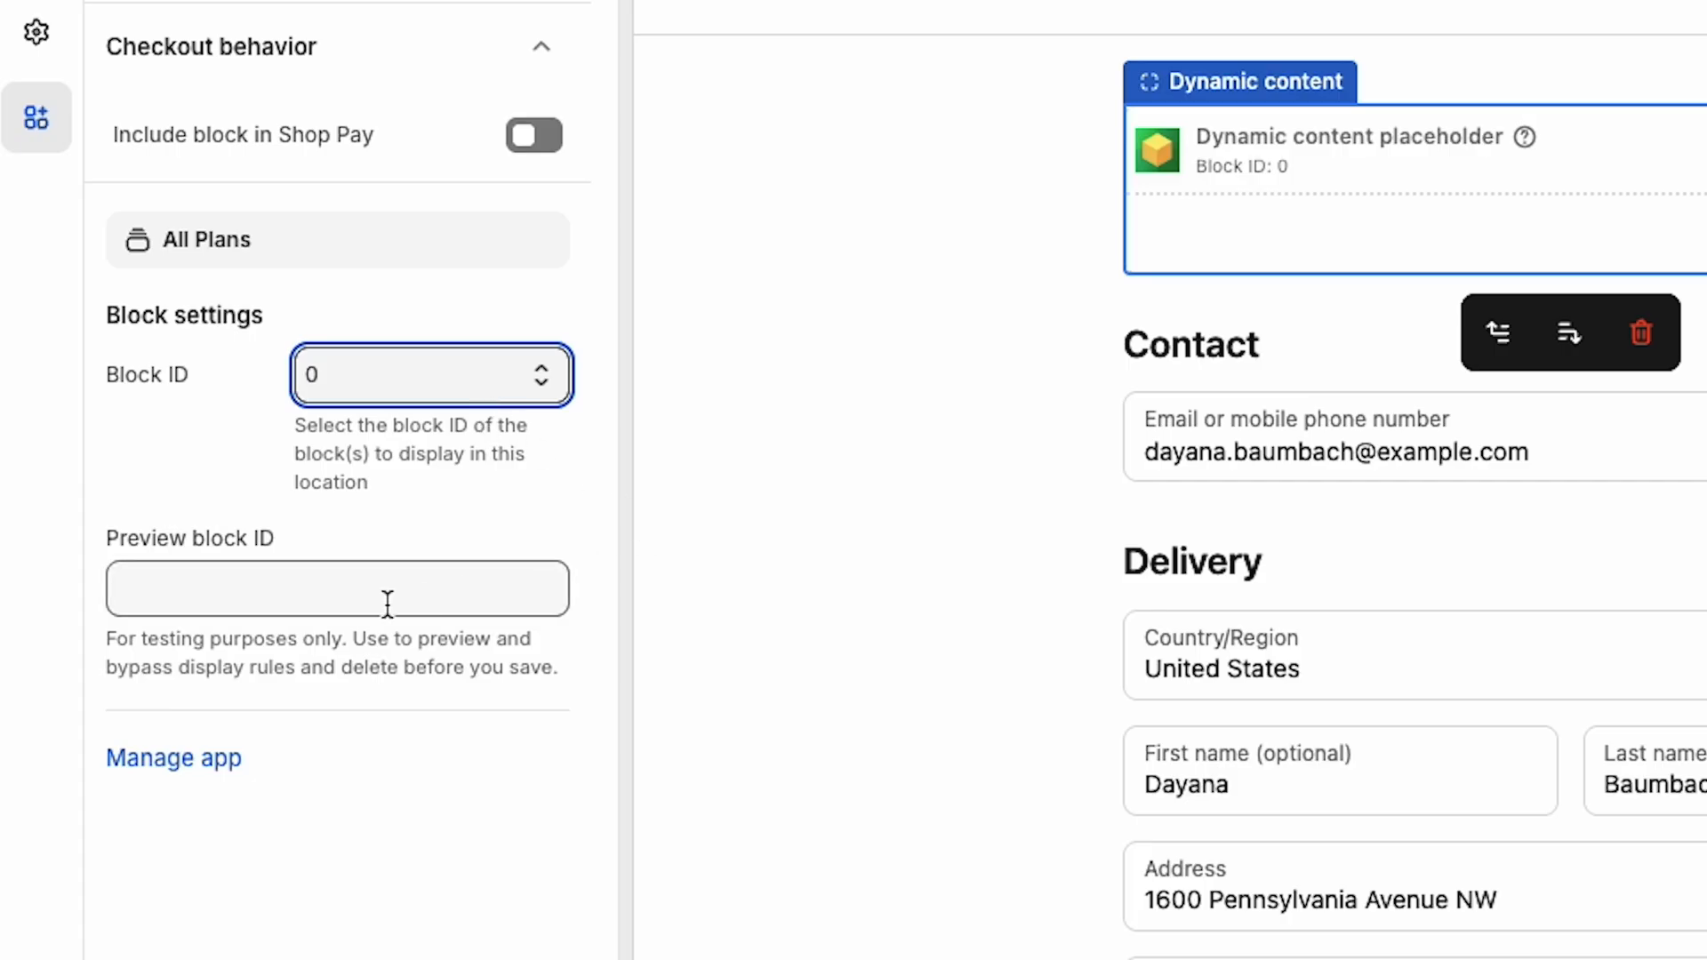
Step: Paste the block's handle into Preview block ID to preview the banner in checkout
click(344, 598)
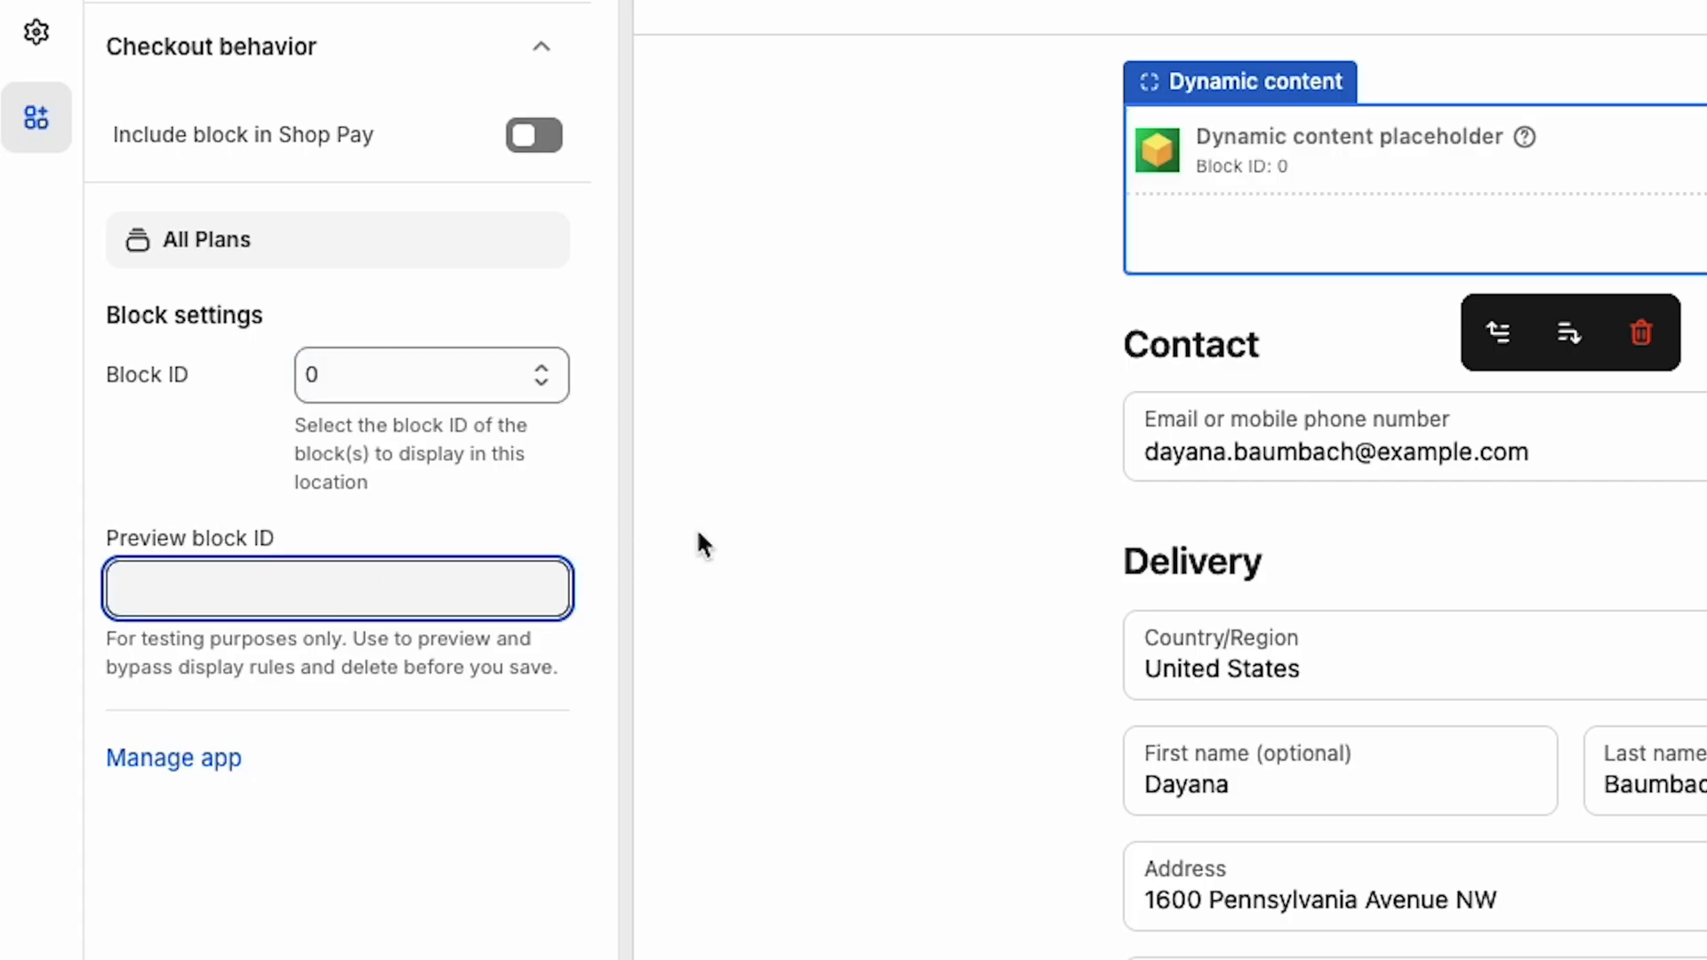
text(sunglasses-charity-matching-program-banner)
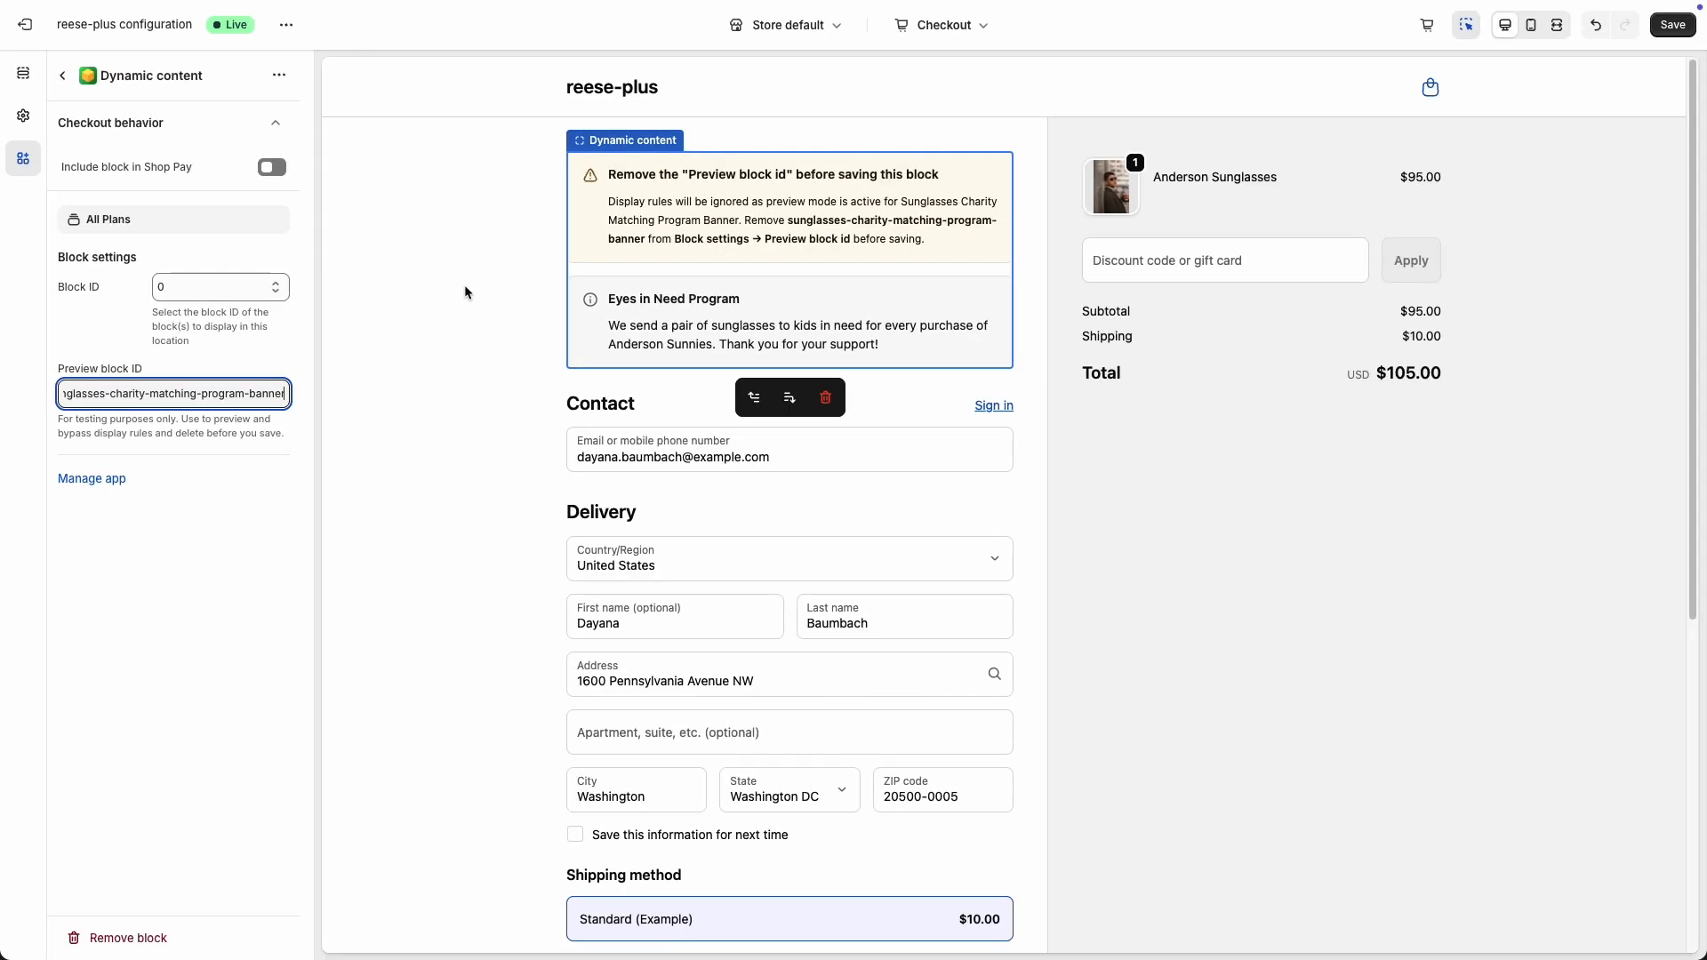
click(465, 291)
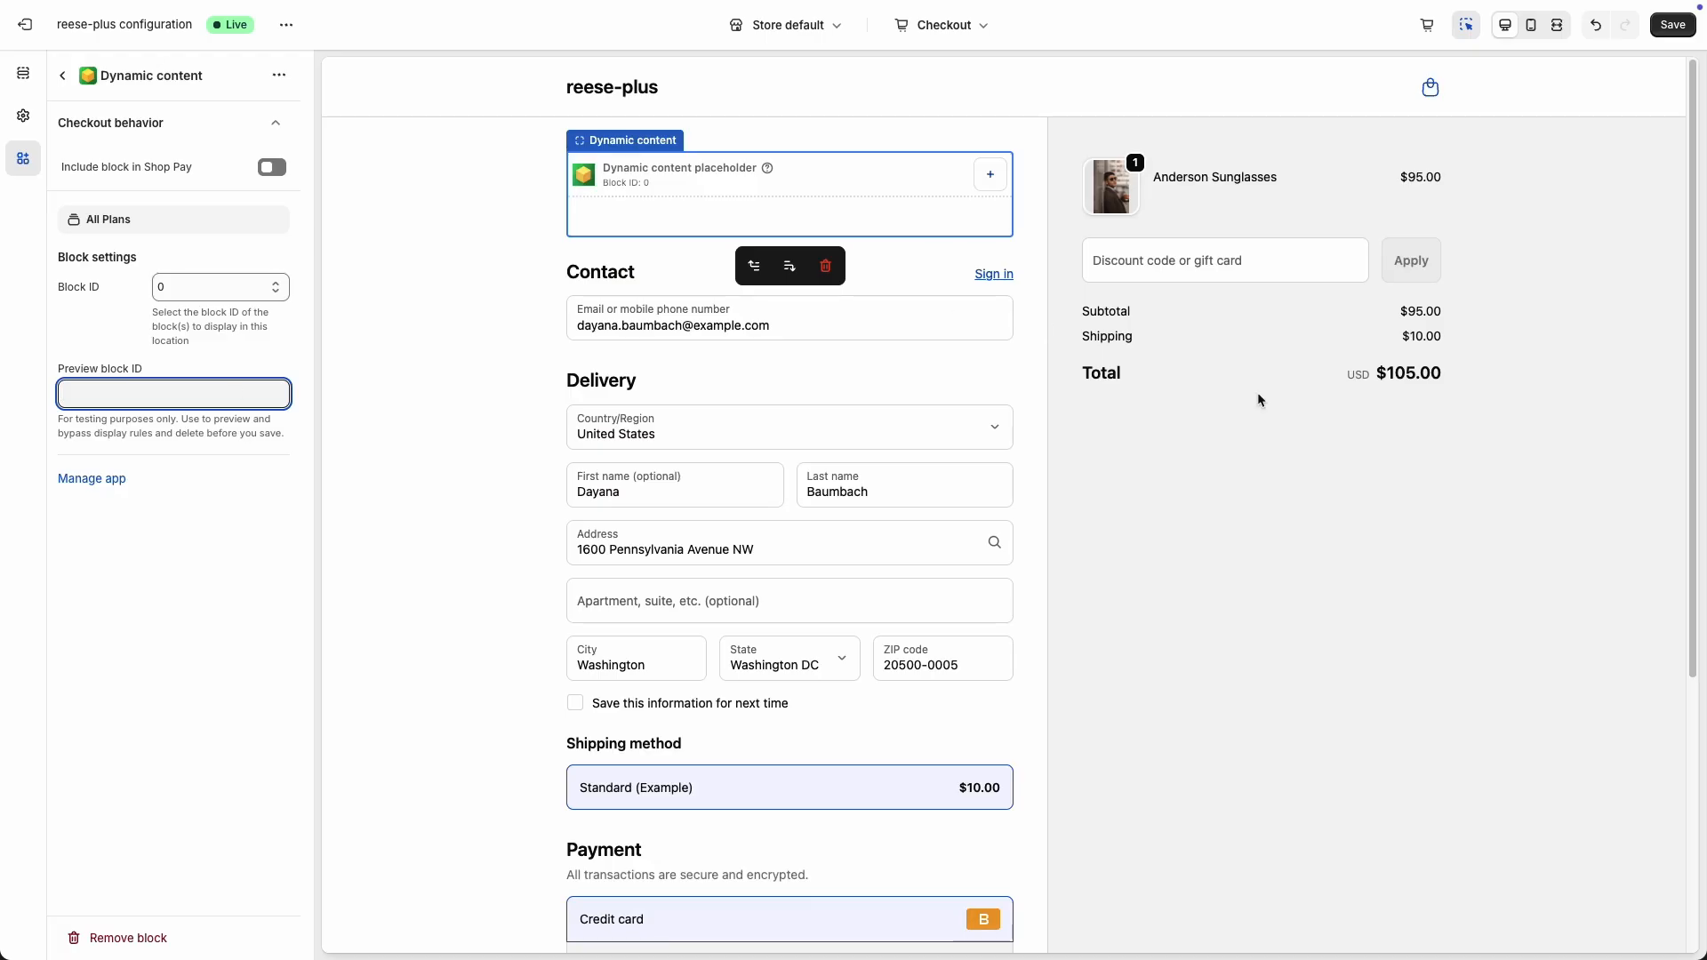
Step: Clear the Preview block ID and save the checkout editor
click(1340, 503)
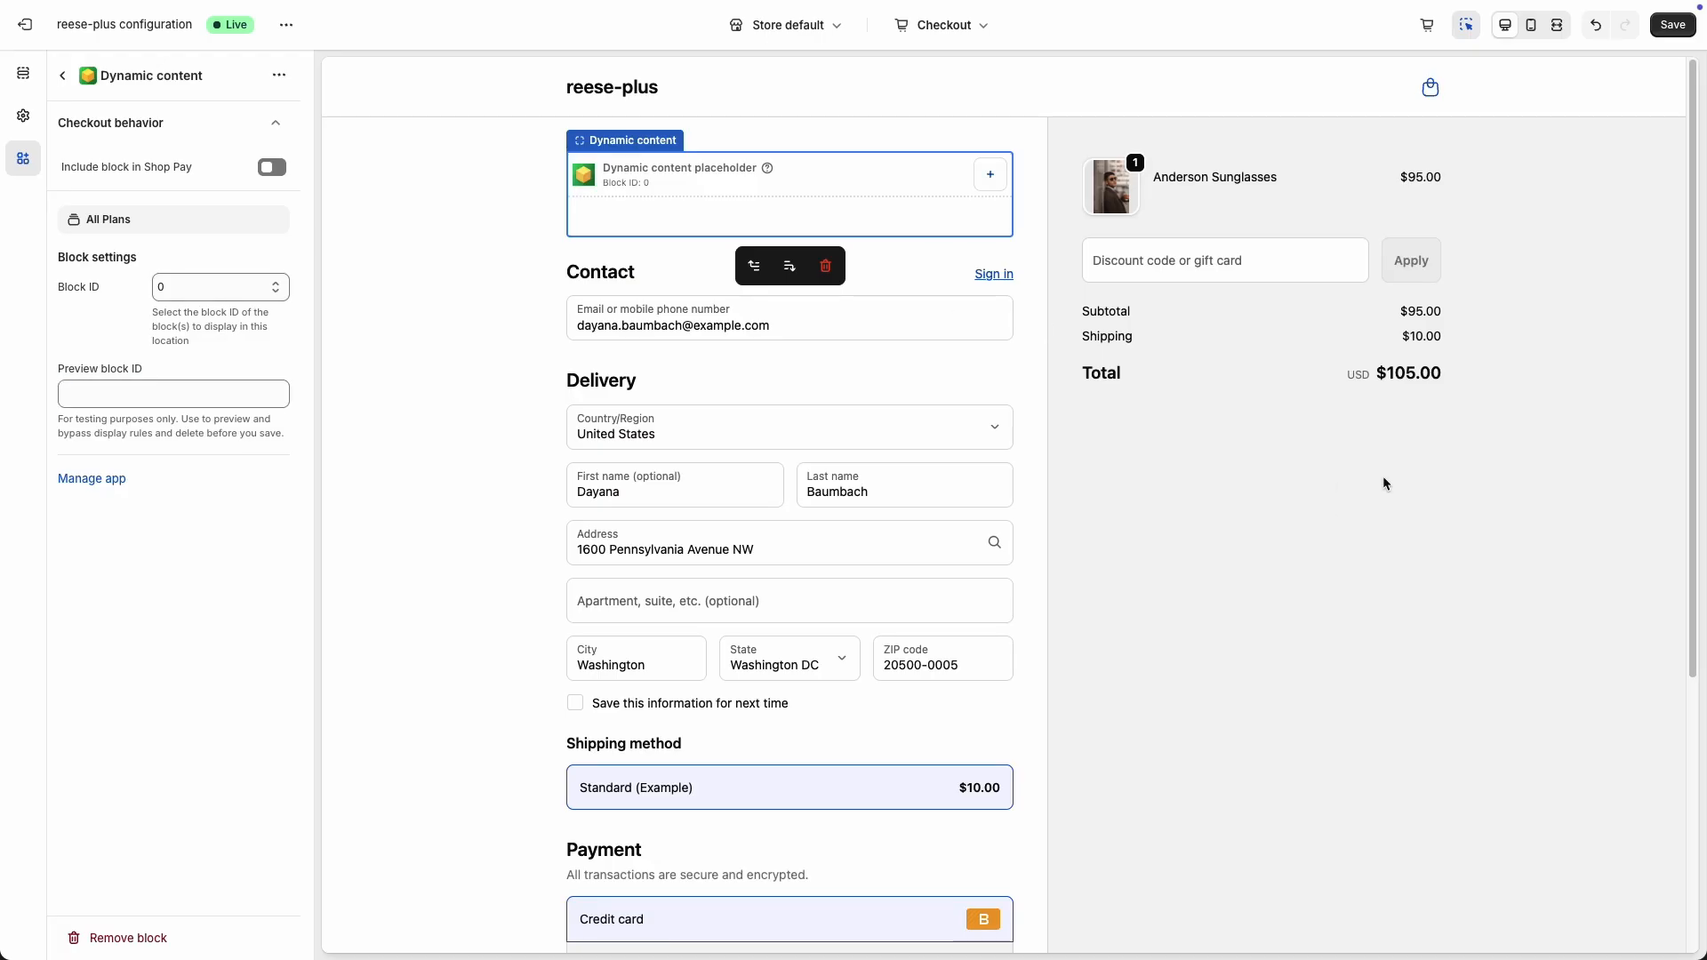
click(1672, 26)
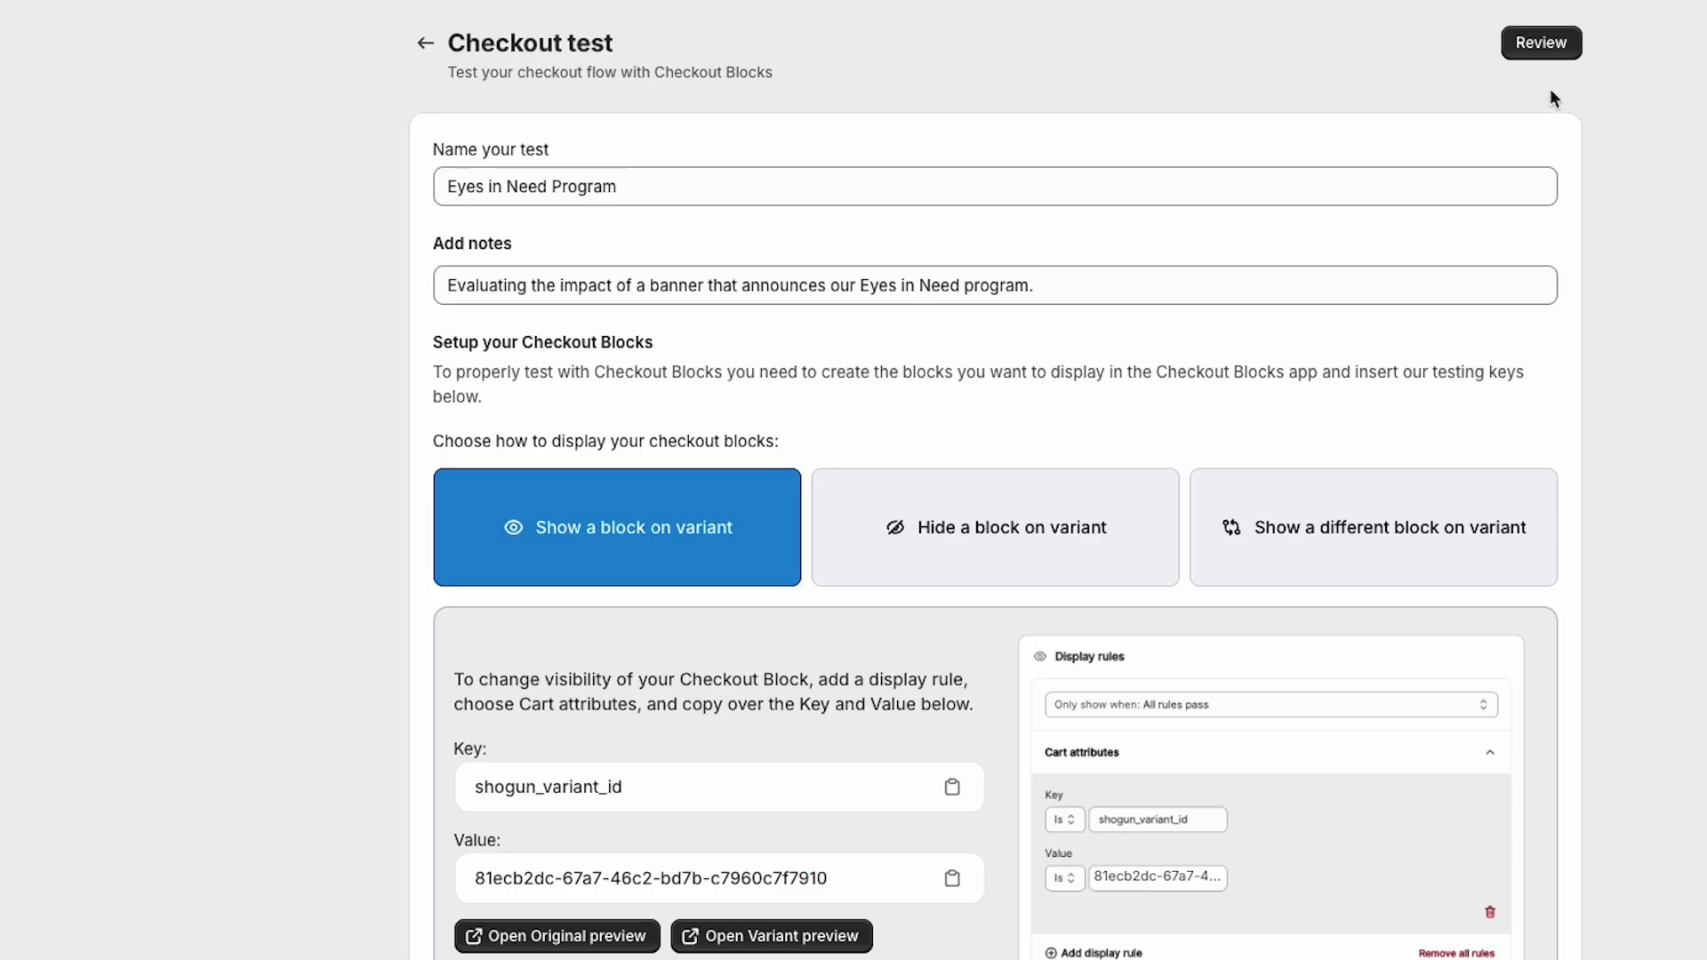
Step: Open the review dialog to launch the Eyes in Need Program checkout test
click(1540, 49)
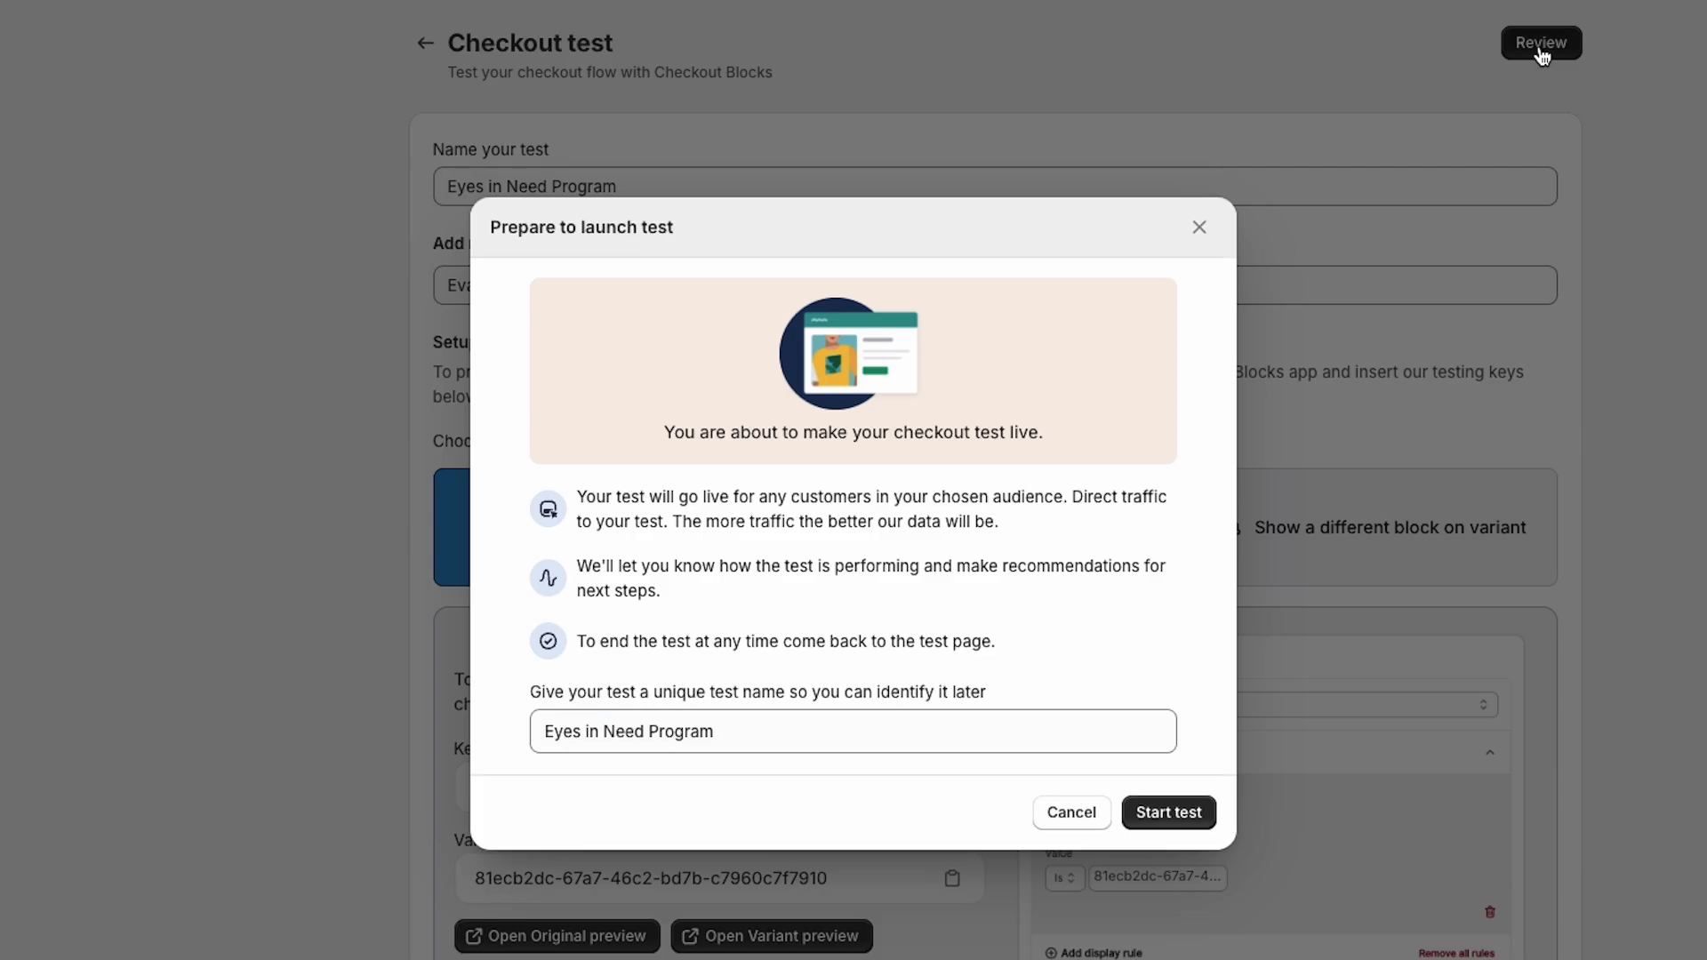